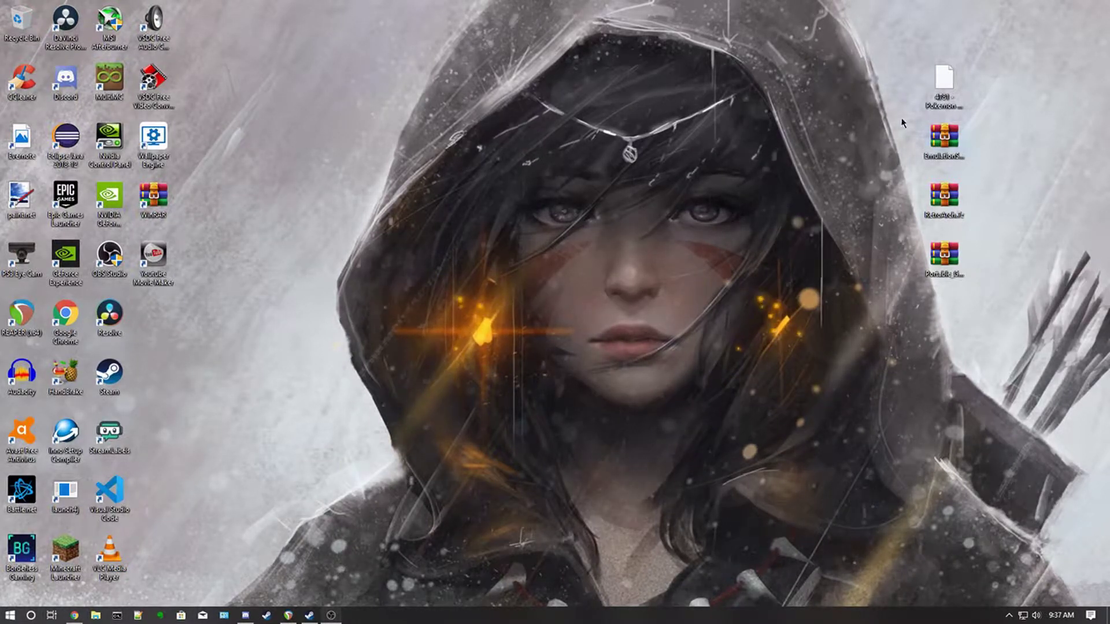
{"action": "left_click_drag", "start_coordinate": [904, 50], "coordinate": [803, 225]}
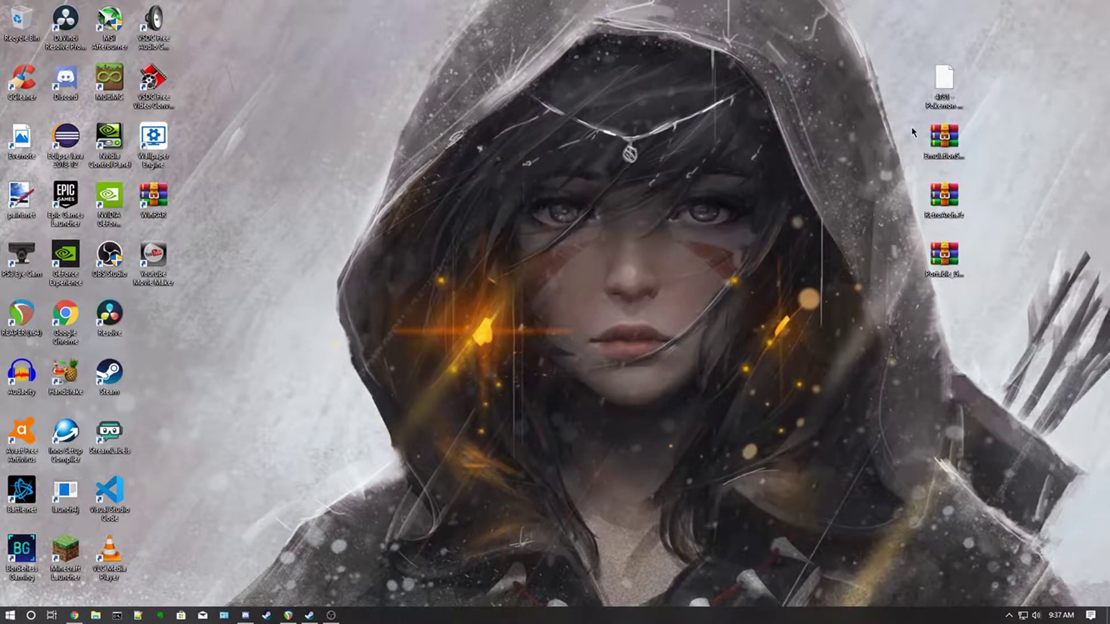
{"action": "left_click_drag", "start_coordinate": [885, 124], "coordinate": [1009, 348]}
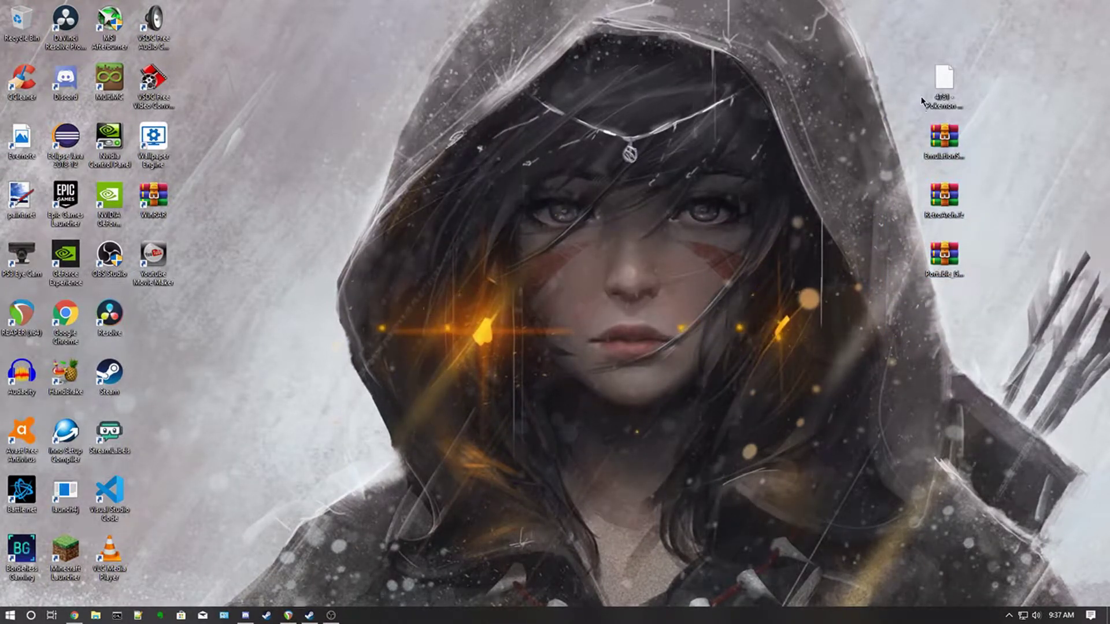
{"action": "mouse_move", "coordinate": [974, 51]}
{"action": "left_mouse_down"}
{"action": "mouse_move", "coordinate": [855, 86]}
{"action": "mouse_move", "coordinate": [965, 68]}
{"action": "mouse_move", "coordinate": [962, 98]}
{"action": "mouse_move", "coordinate": [890, 88]}
{"action": "mouse_move", "coordinate": [930, 95]}
{"action": "mouse_move", "coordinate": [904, 68]}
{"action": "mouse_move", "coordinate": [977, 69]}
{"action": "left_mouse_up"}
{"action": "left_click_drag", "start_coordinate": [914, 42], "coordinate": [928, 109]}
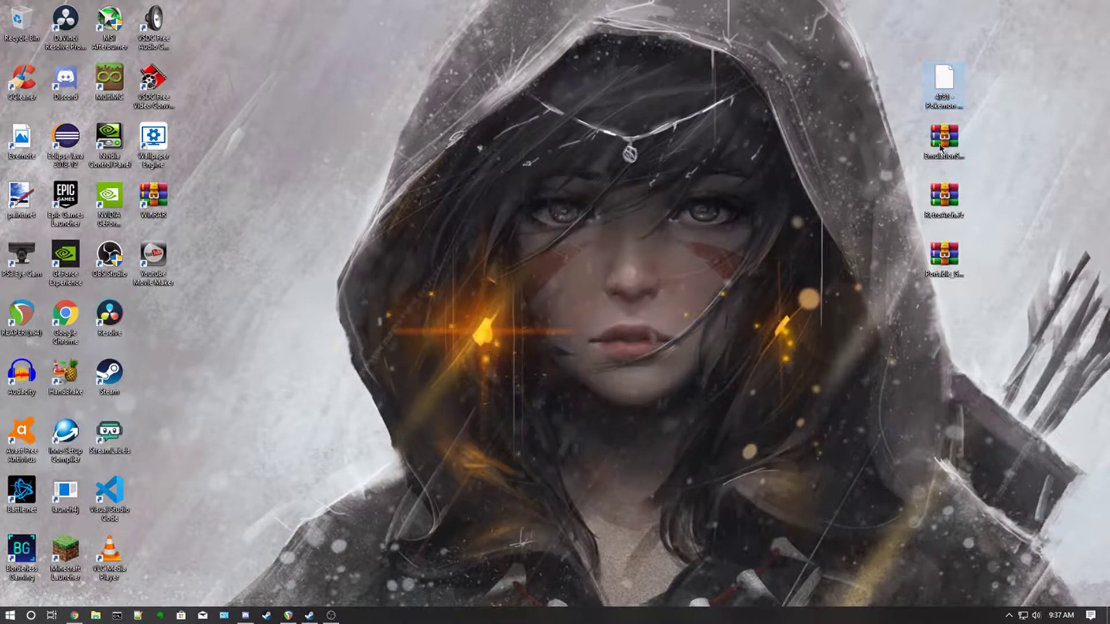
Move the EmulationStation-Win32, RetroArch and Portable_Game_Station_1.5 archives into a separate column near the middle of the desktop
{"action": "left_click_drag", "start_coordinate": [951, 142], "coordinate": [684, 141]}
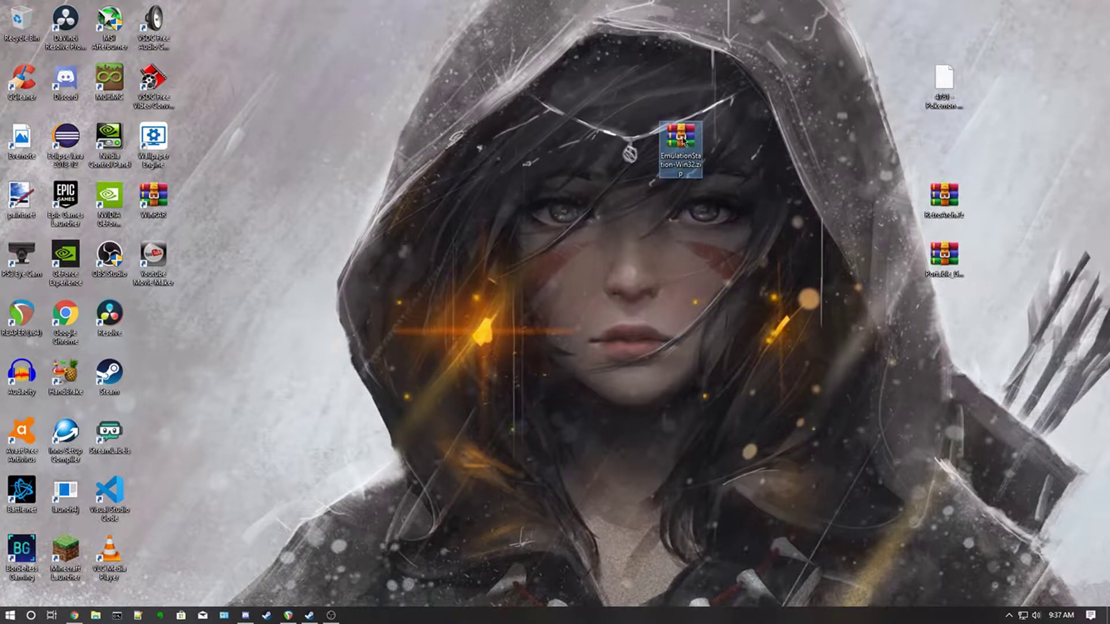
{"action": "left_click_drag", "start_coordinate": [948, 215], "coordinate": [715, 228]}
{"action": "left_click_drag", "start_coordinate": [950, 252], "coordinate": [682, 256]}
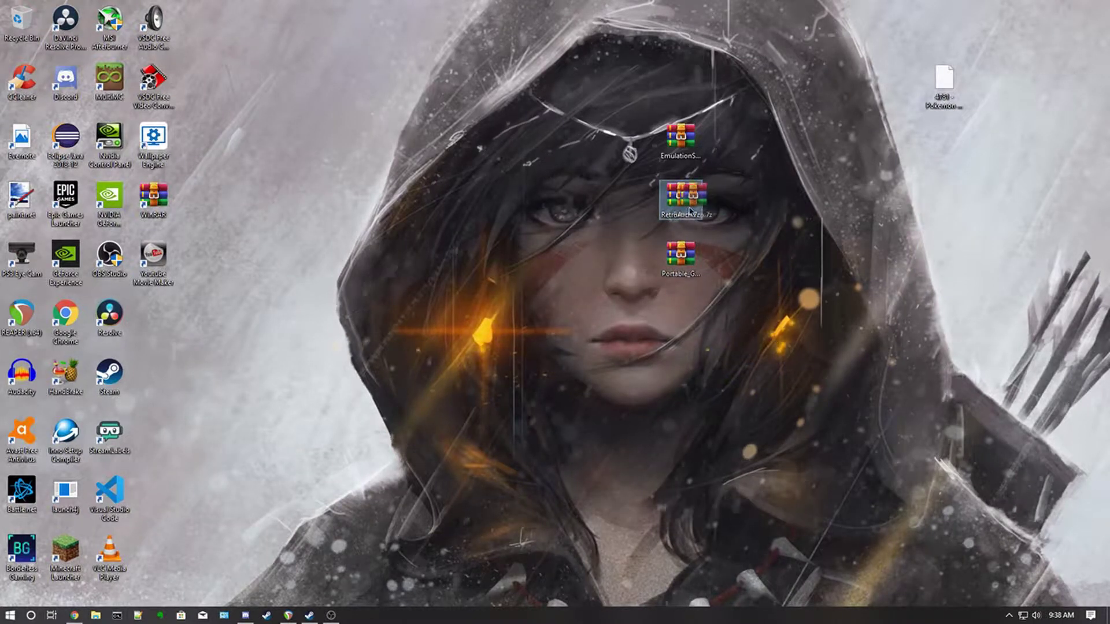
{"action": "left_click_drag", "start_coordinate": [677, 206], "coordinate": [685, 202]}
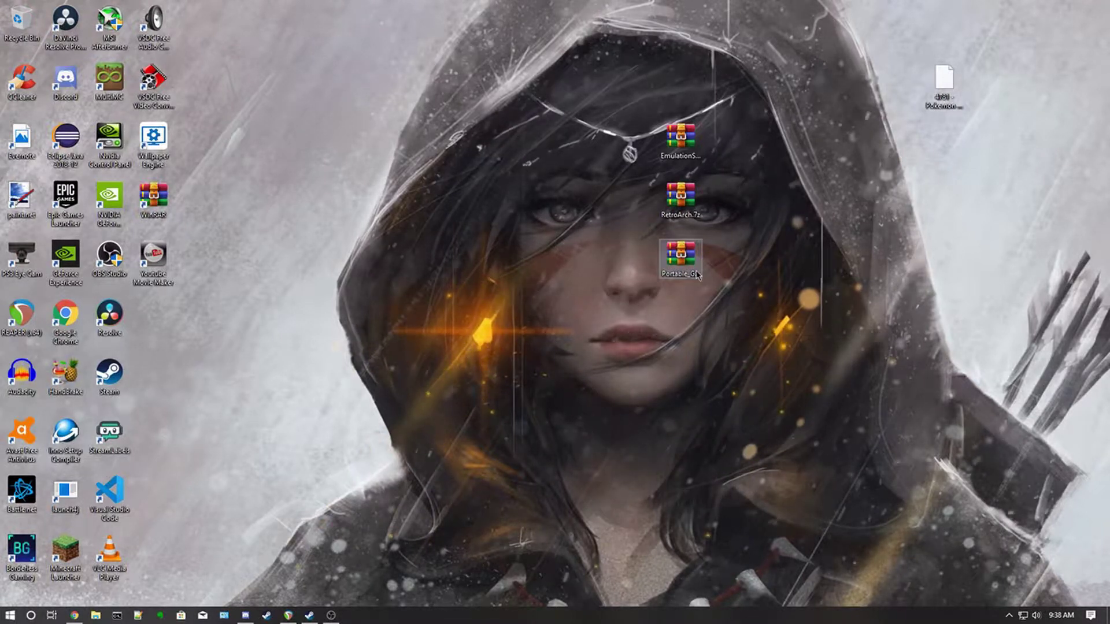
Extract the Portable_Game_Station_1.5 archive into its own folder and place that folder beside the archive
{"action": "left_click", "coordinate": [681, 258]}
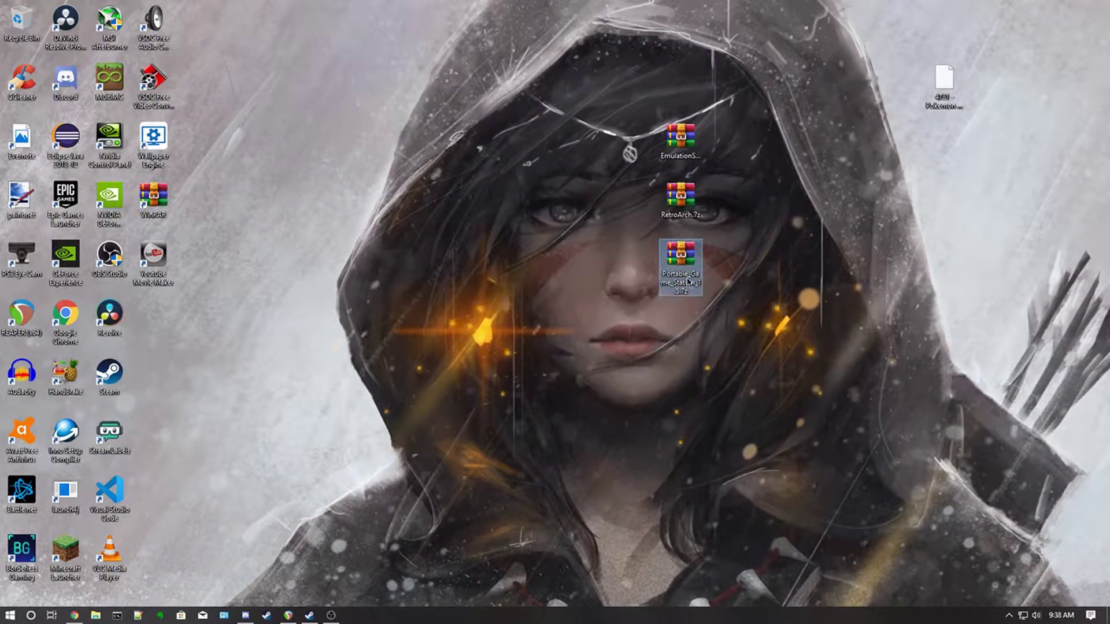
{"action": "right_click", "coordinate": [688, 274]}
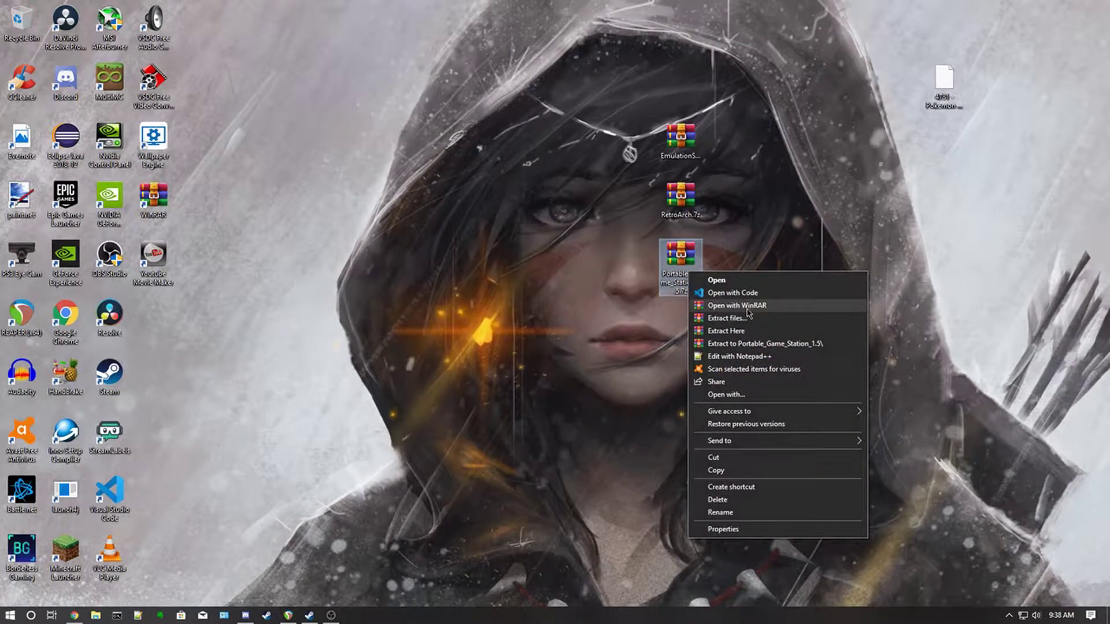
{"action": "left_click", "coordinate": [788, 345]}
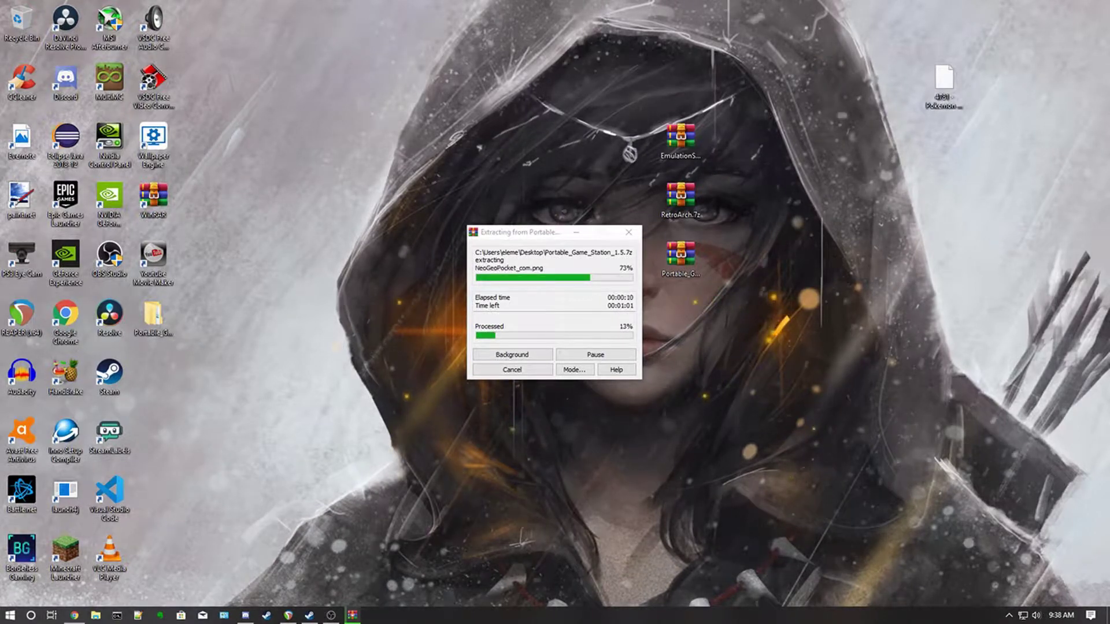
{"action": "key", "text": "alt+Tab"}
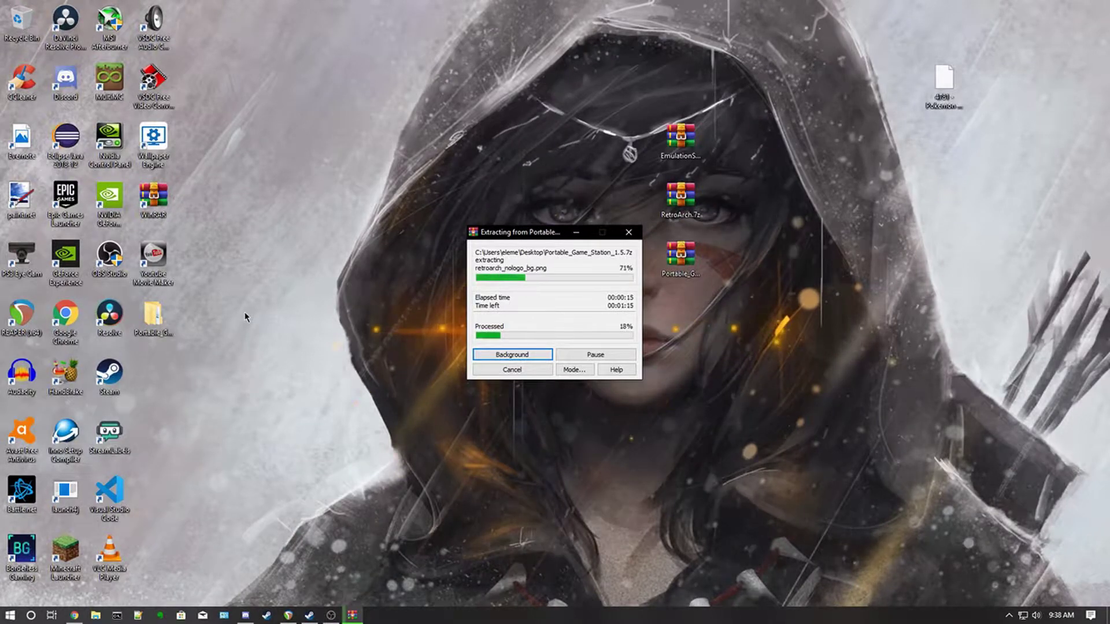
{"action": "left_click", "coordinate": [716, 330]}
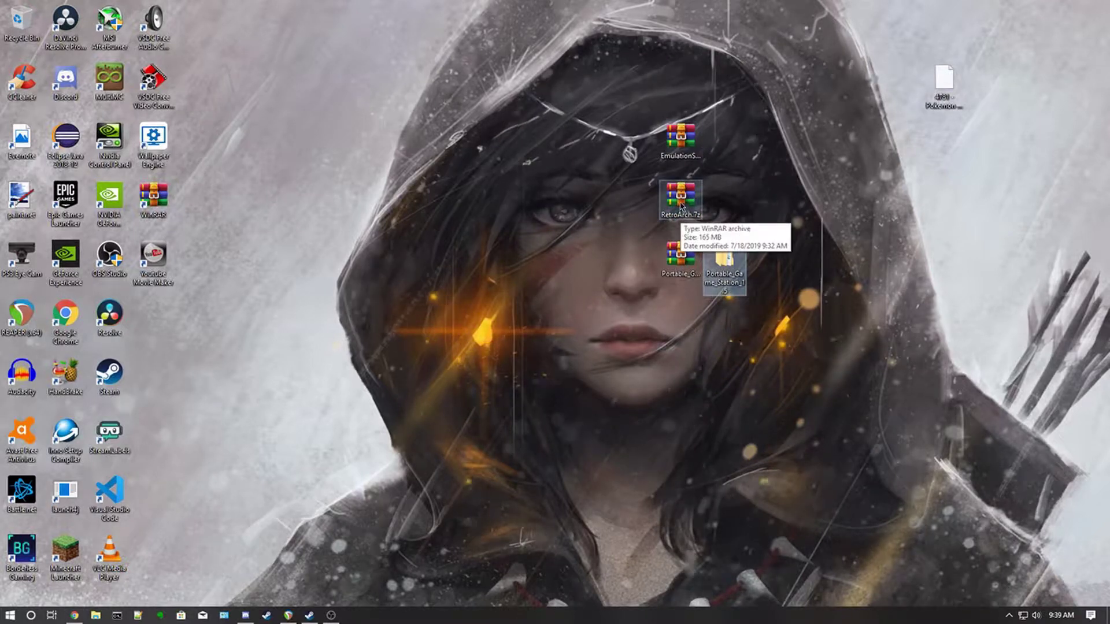
Extract the RetroArch and EmulationStation-Win32 archives into their own folders and place each folder beside its archive
{"action": "right_click", "coordinate": [690, 209]}
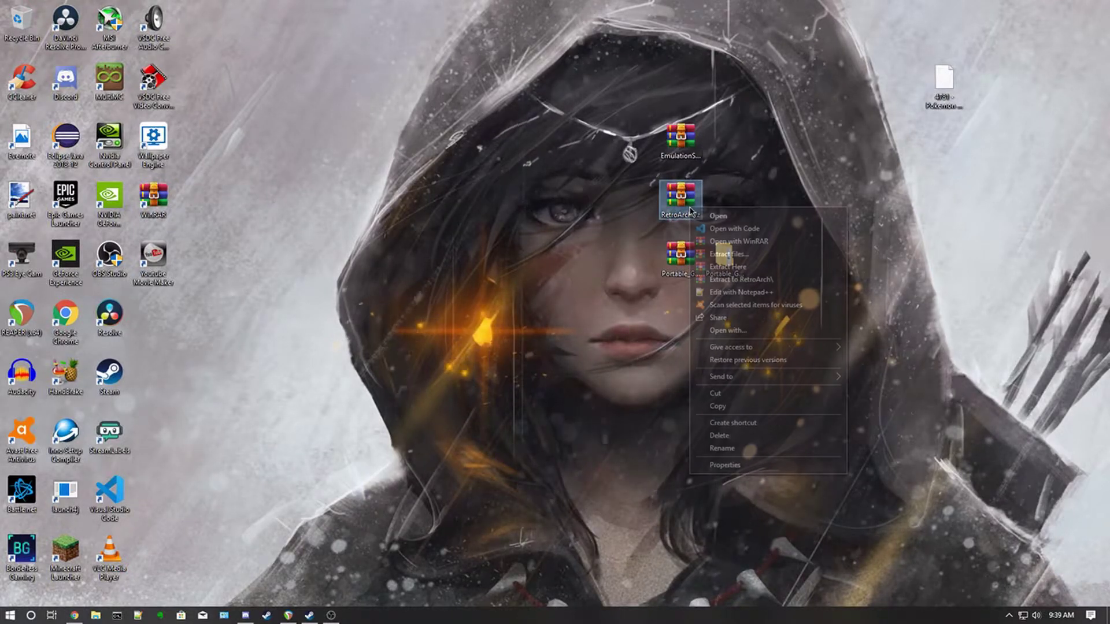
{"action": "left_click", "coordinate": [756, 281]}
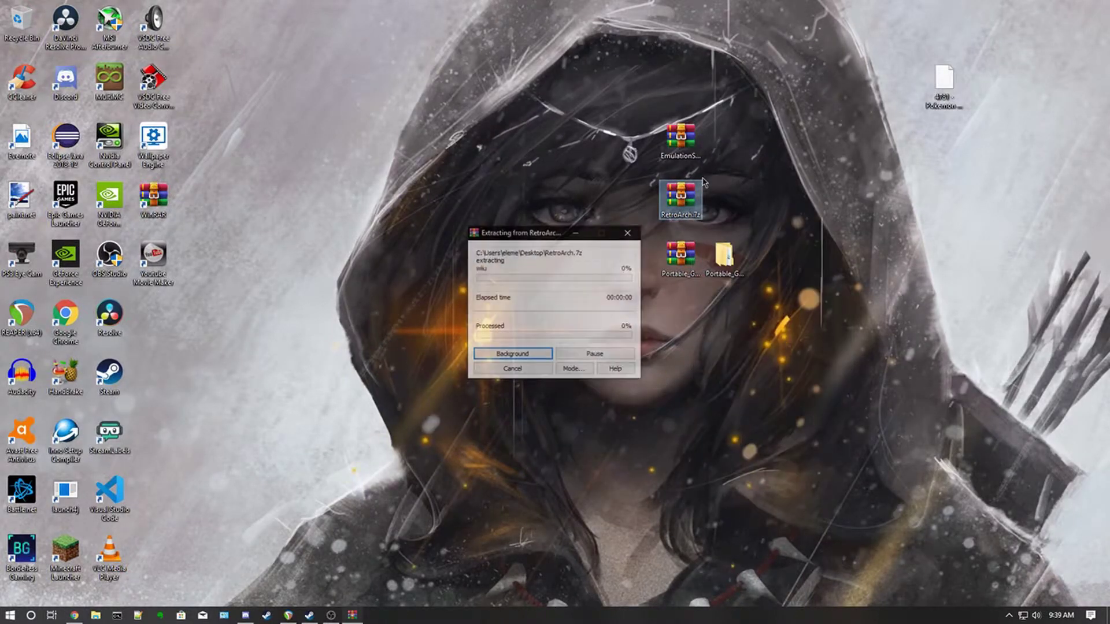
{"action": "right_click", "coordinate": [684, 147]}
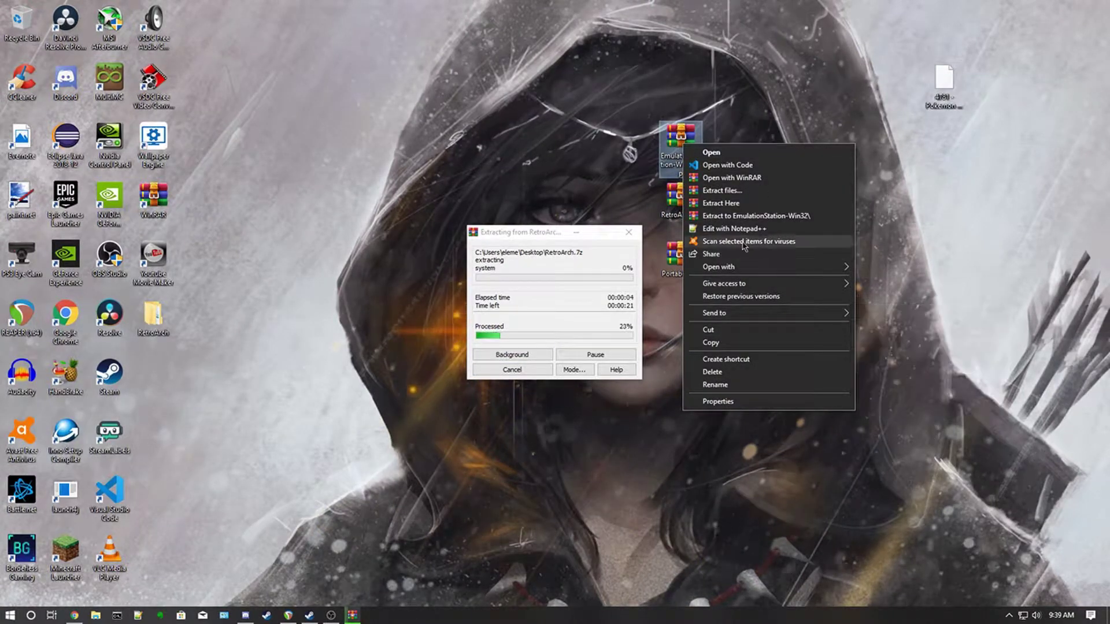
{"action": "left_click", "coordinate": [658, 321]}
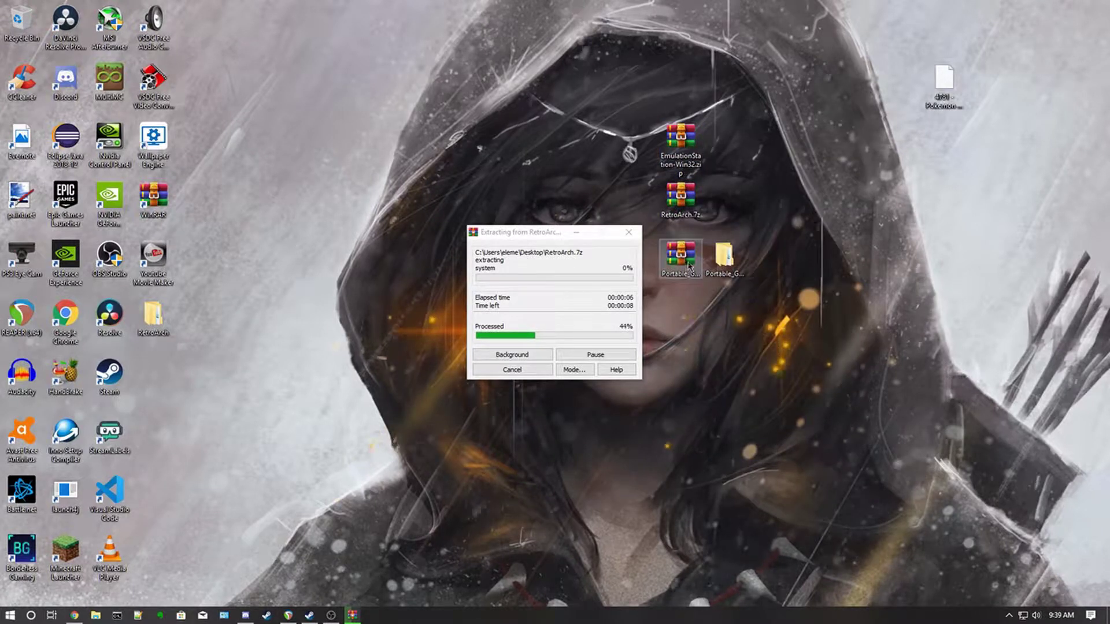
{"action": "right_click", "coordinate": [684, 169]}
{"action": "left_click", "coordinate": [787, 237]}
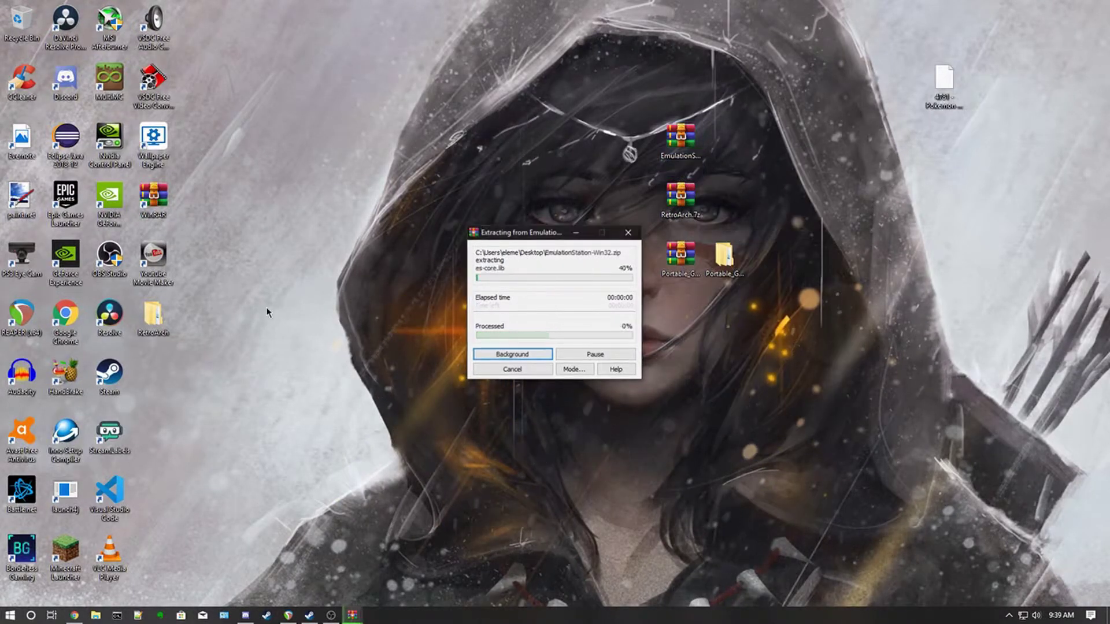
{"action": "left_click", "coordinate": [716, 199]}
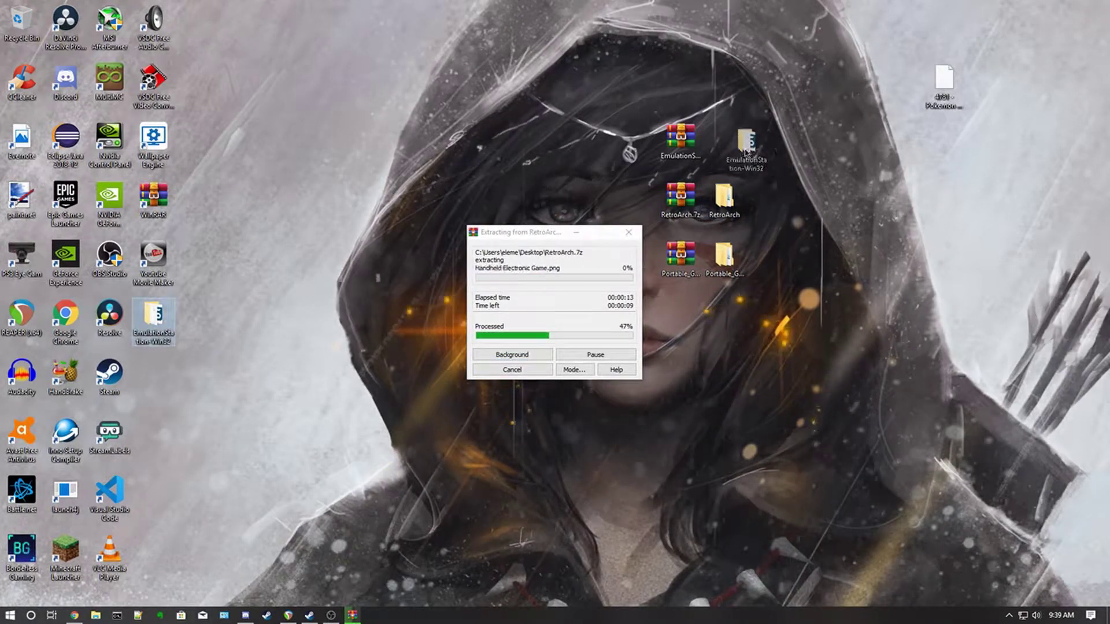
{"action": "left_click_drag", "start_coordinate": [737, 156], "coordinate": [739, 155]}
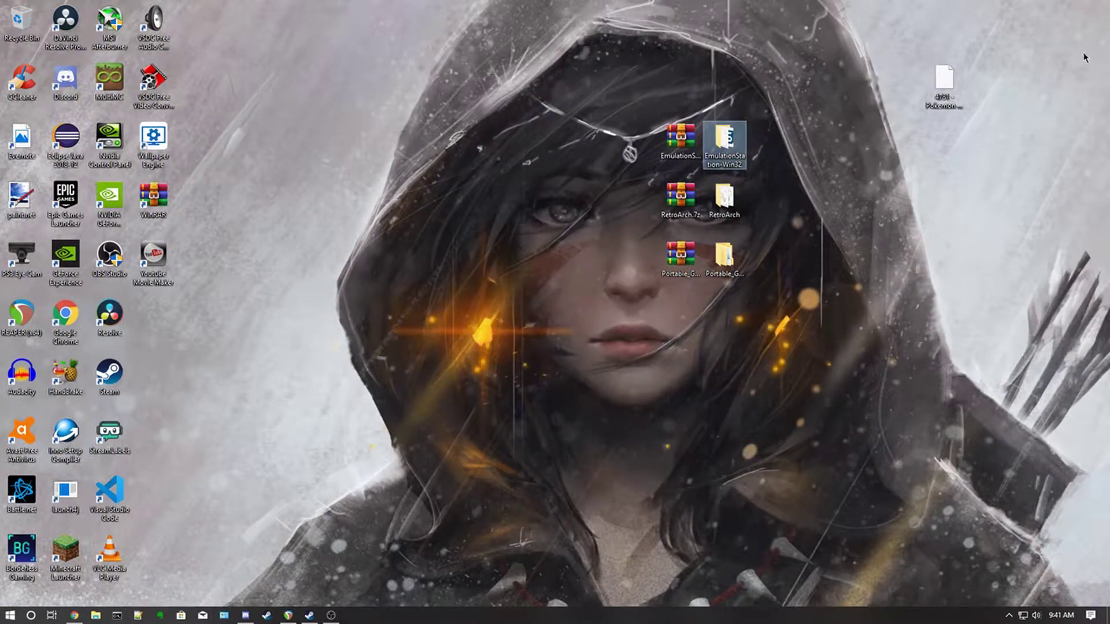
Open the inner Portable_Game_Station_1.5 folder and the extracted EmulationStation-Win32 folder in separate windows placed side by side
{"action": "left_click", "coordinate": [725, 255]}
{"action": "double_click", "coordinate": [725, 255]}
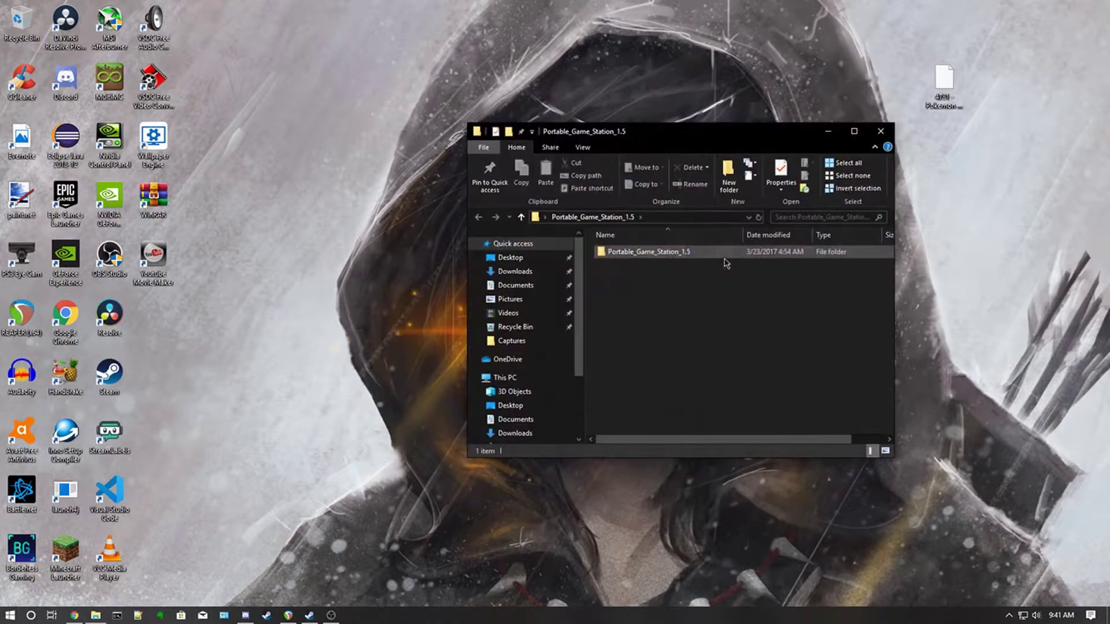
{"action": "double_click", "coordinate": [661, 253]}
{"action": "left_click", "coordinate": [662, 255]}
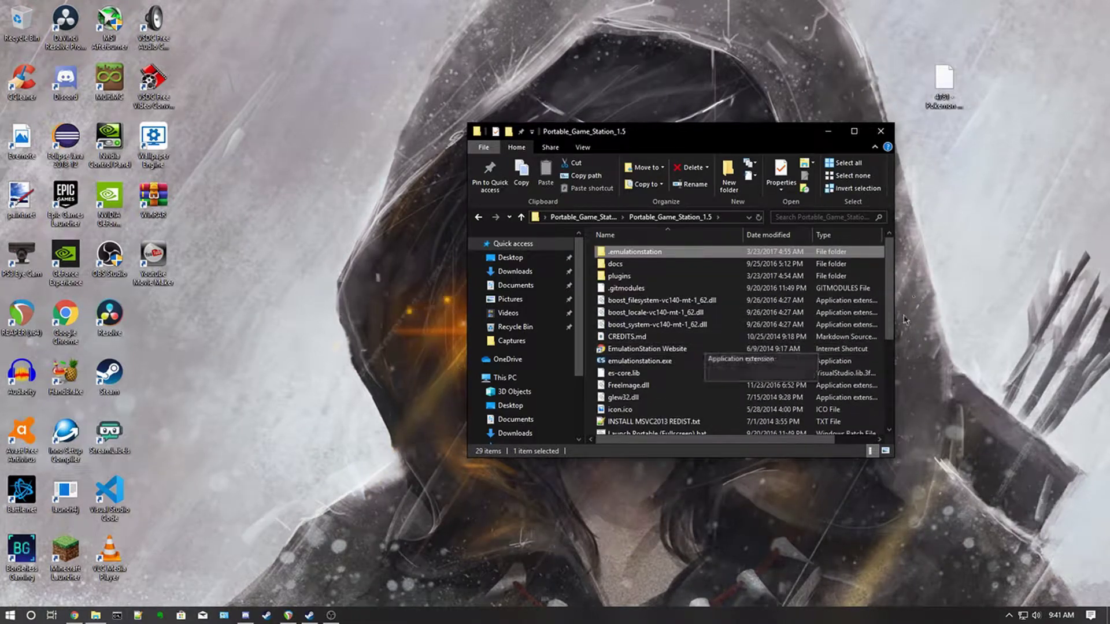
{"action": "left_click_drag", "start_coordinate": [745, 132], "coordinate": [375, 66]}
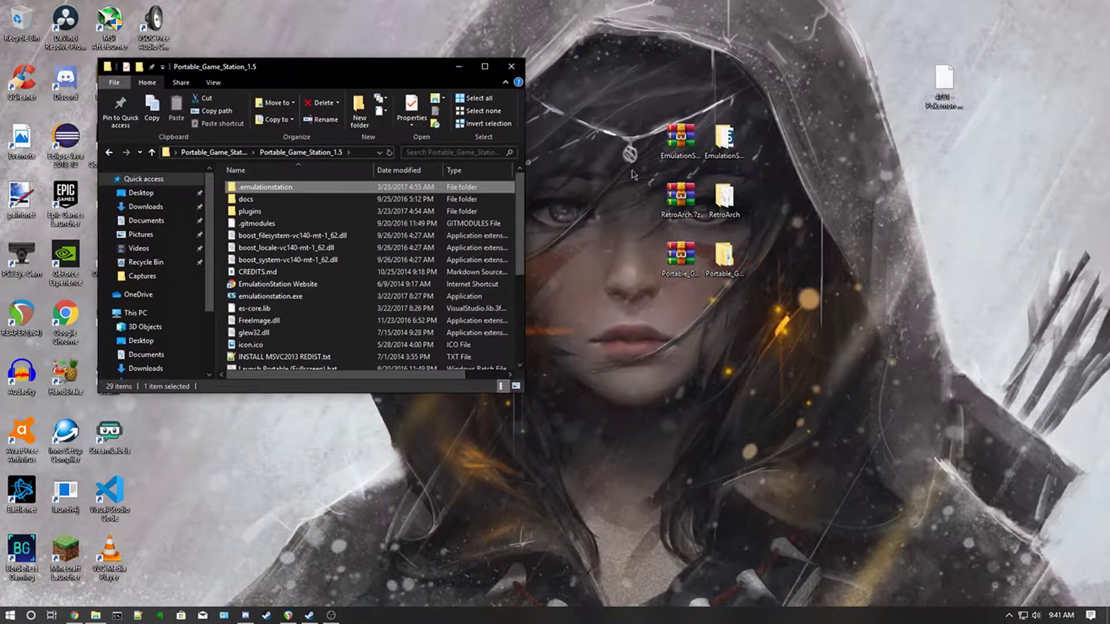
{"action": "double_click", "coordinate": [730, 155]}
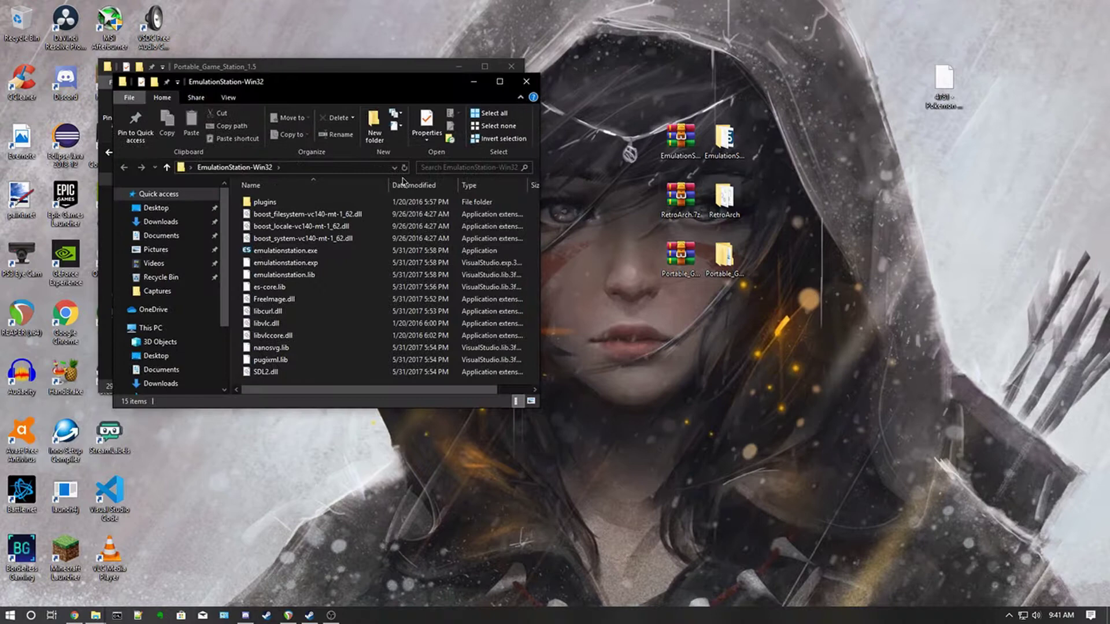
{"action": "left_click_drag", "start_coordinate": [321, 82], "coordinate": [863, 105]}
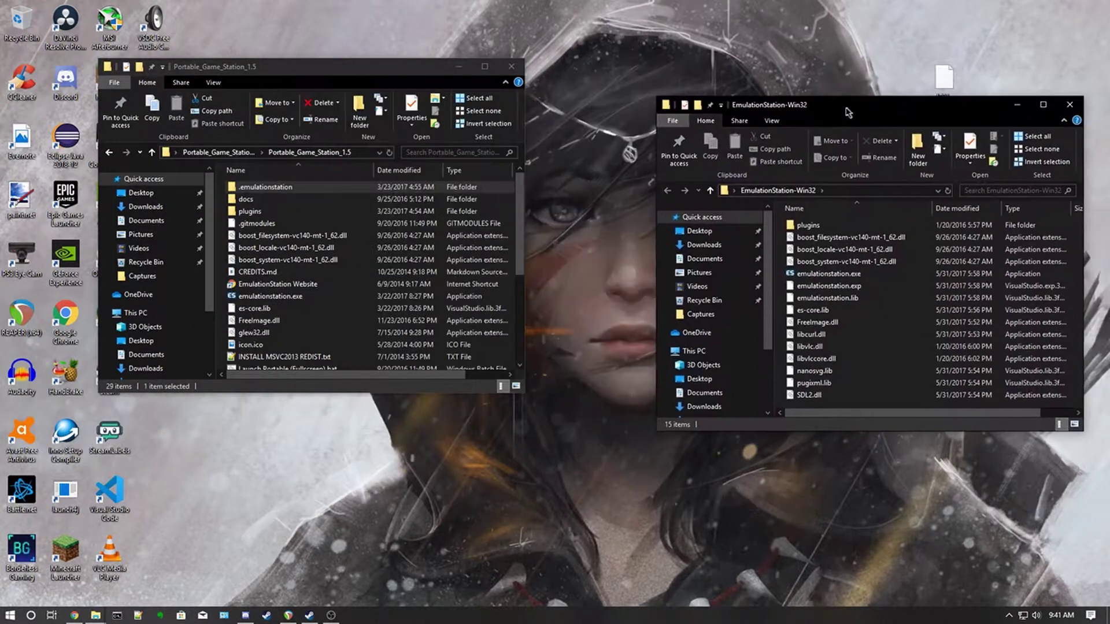
Move all contents of EmulationStation-Win32 into the inner Portable_Game_Station_1.5 folder, replacing the files with the same names
{"action": "left_click", "coordinate": [838, 290]}
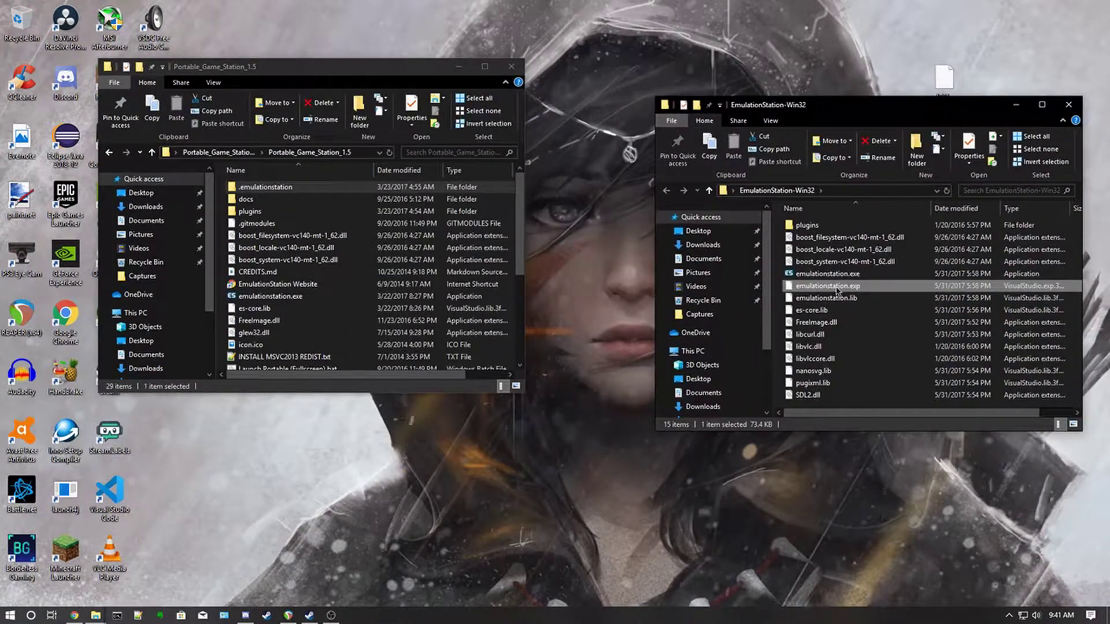
{"action": "key", "text": "ctrl+a"}
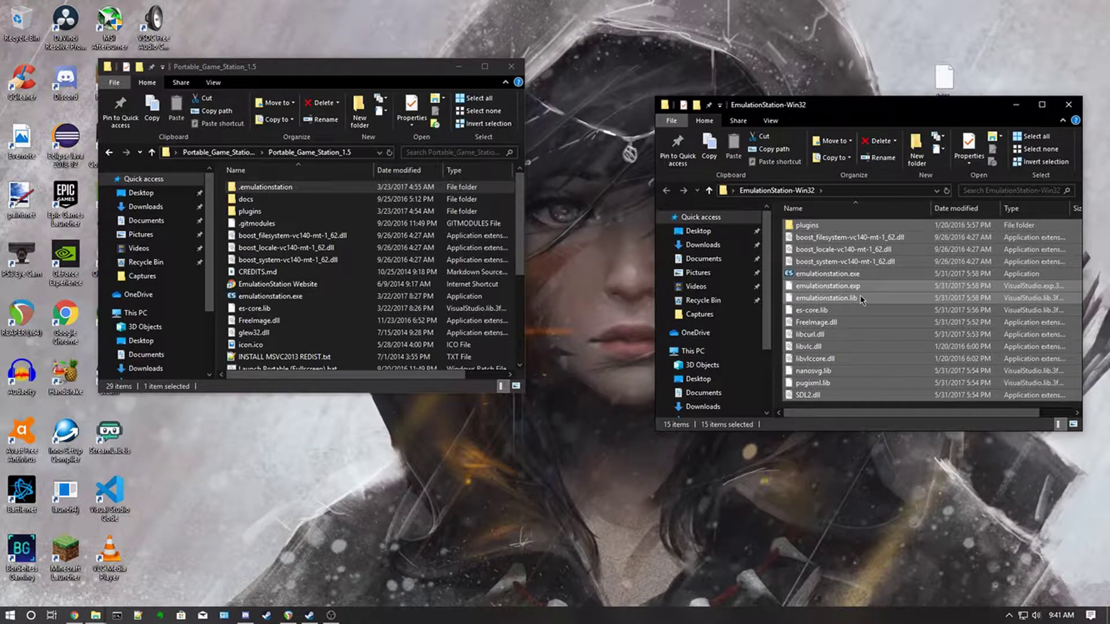
{"action": "left_click_drag", "start_coordinate": [832, 274], "coordinate": [237, 234]}
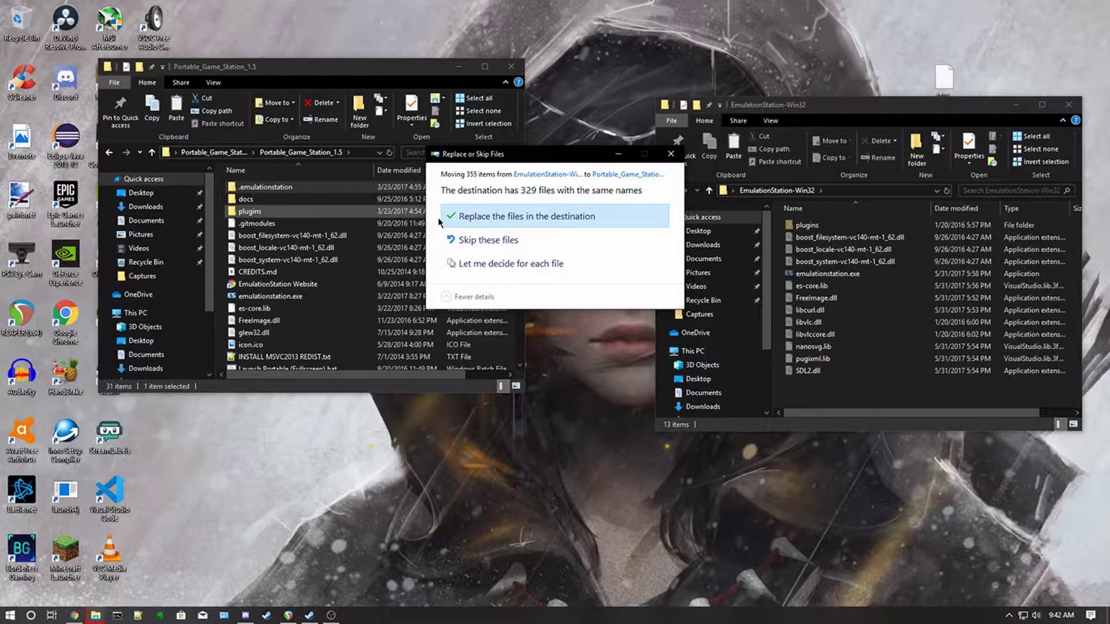
{"action": "left_click", "coordinate": [538, 218]}
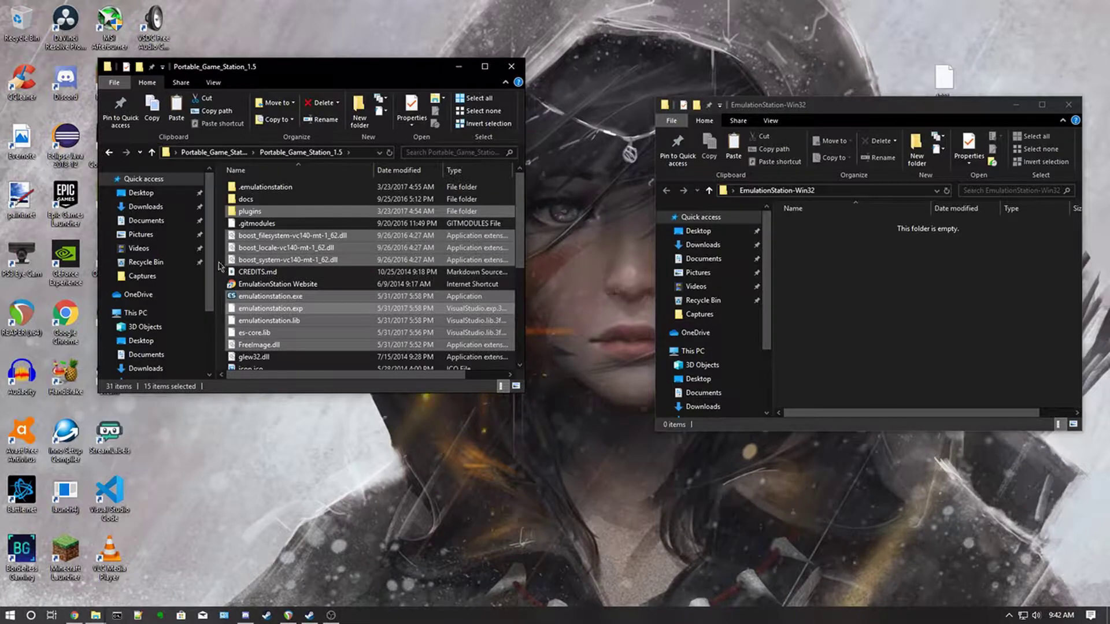
{"action": "left_click", "coordinate": [363, 277]}
{"action": "scroll", "coordinate": [363, 278], "scroll_direction": "down", "scroll_amount": 3}
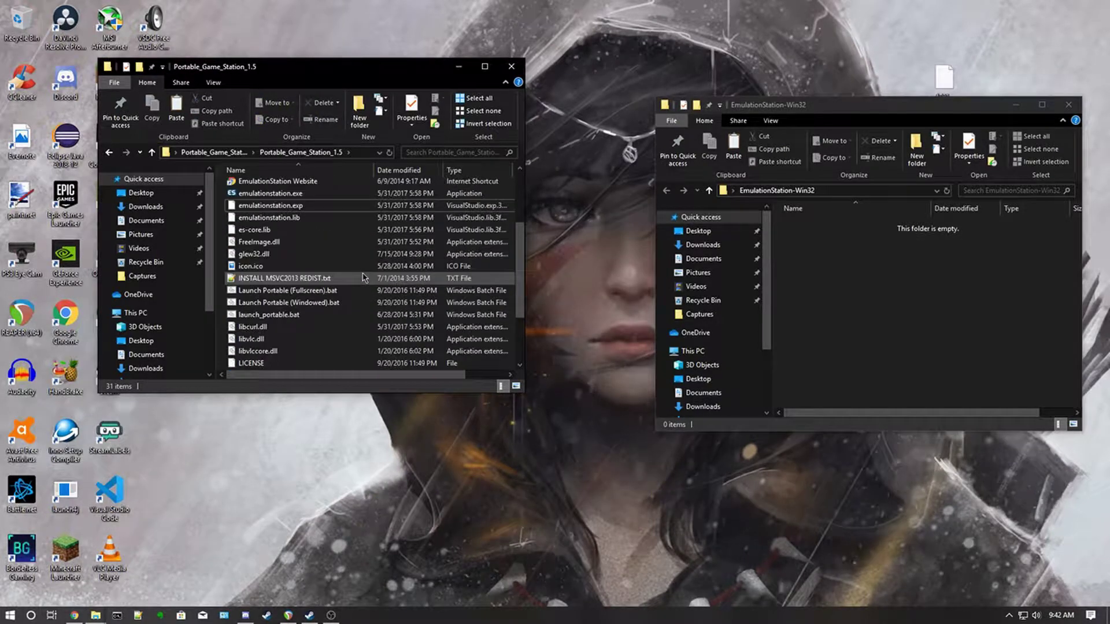
{"action": "scroll", "coordinate": [364, 278], "scroll_direction": "up", "scroll_amount": 3}
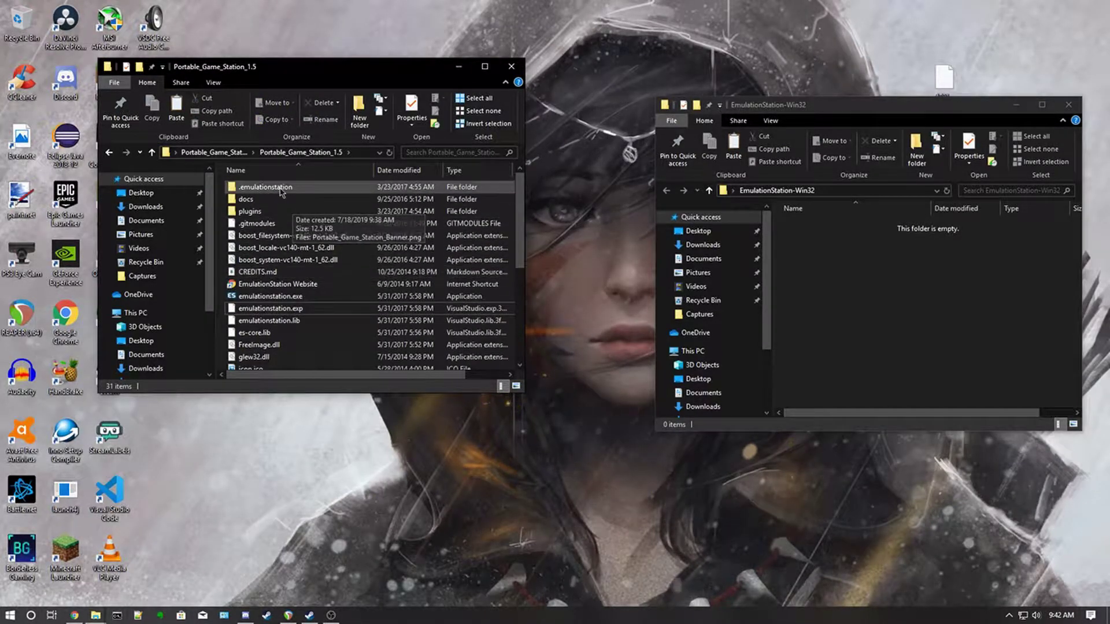
Replace the empty EmulationStation-Win32 window with the extracted RetroArch folder, and open .emulationstation > systems > retroarch in the Portable_Game_Station_1.5 window
{"action": "double_click", "coordinate": [296, 187]}
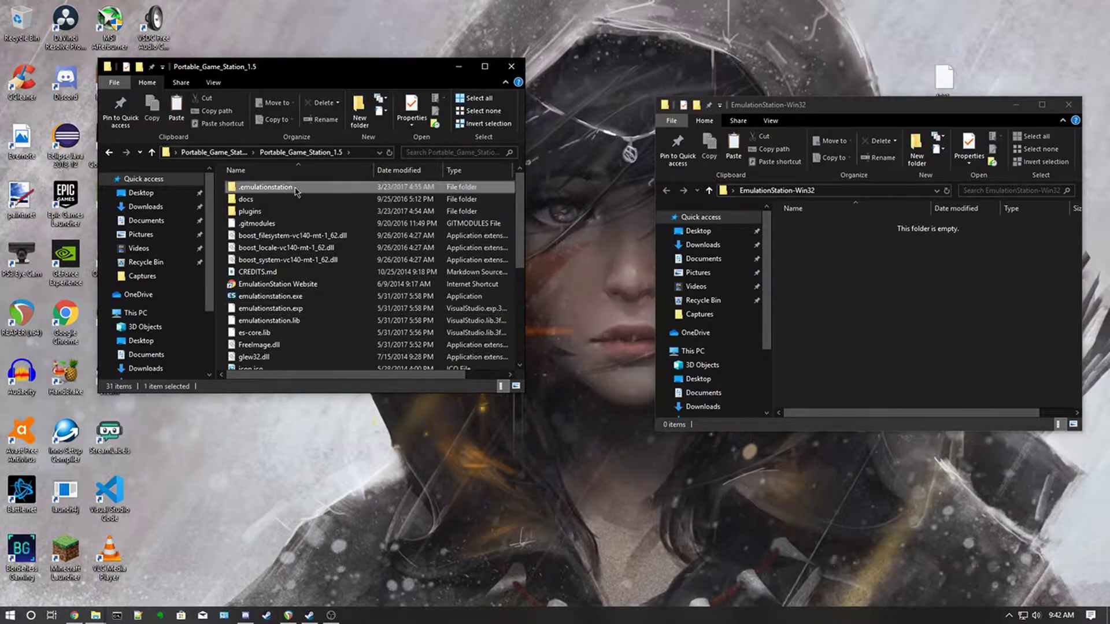
{"action": "left_click", "coordinate": [1070, 107]}
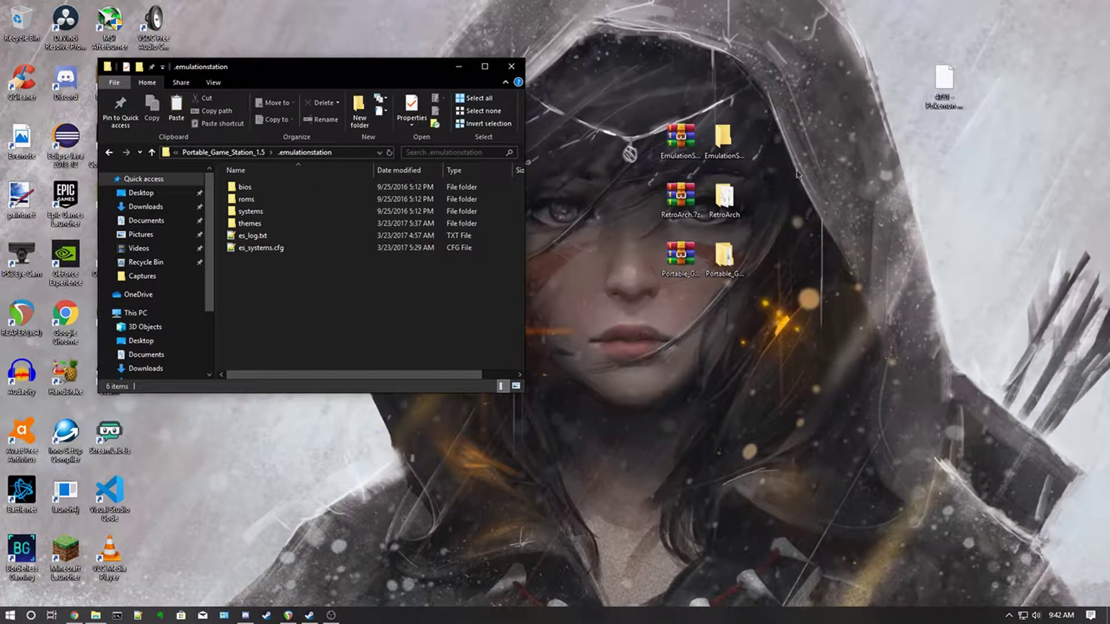
{"action": "double_click", "coordinate": [723, 196]}
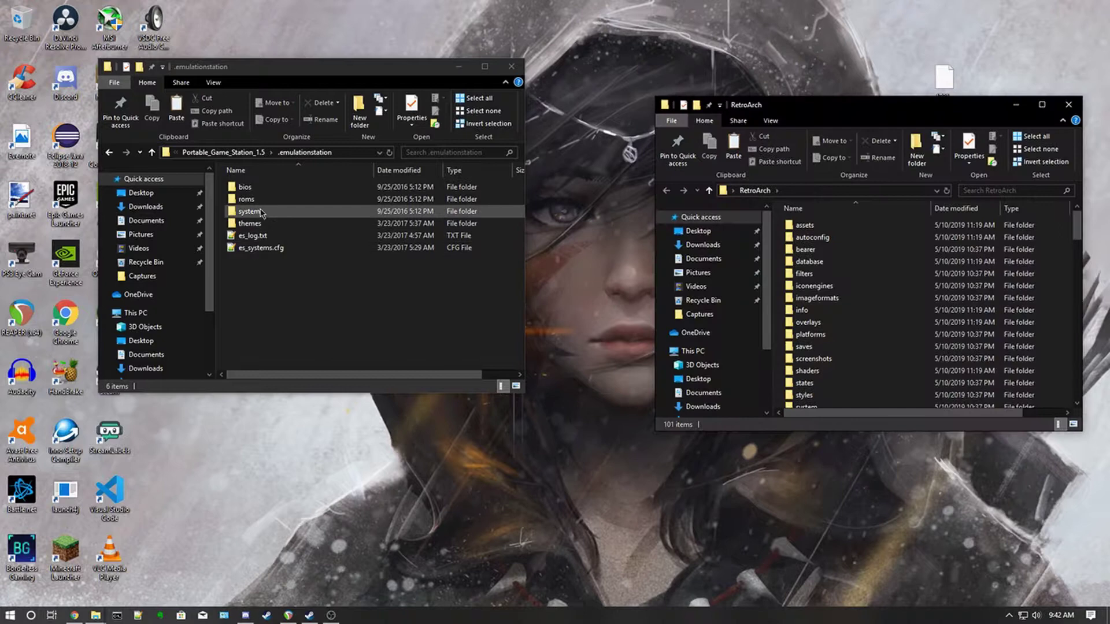
{"action": "double_click", "coordinate": [270, 214]}
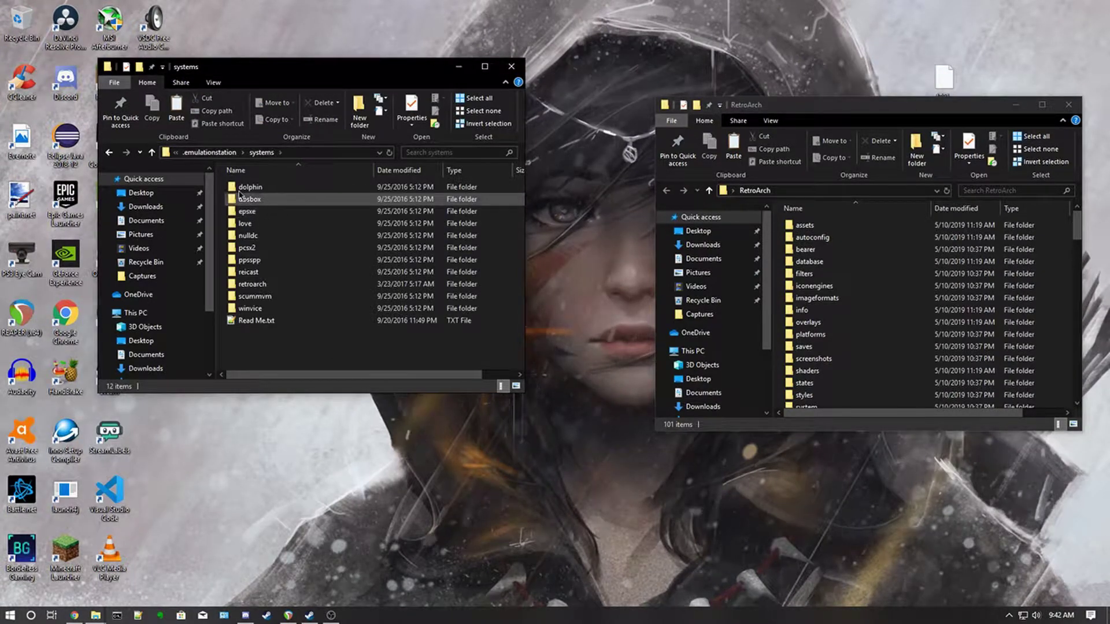
{"action": "double_click", "coordinate": [272, 284]}
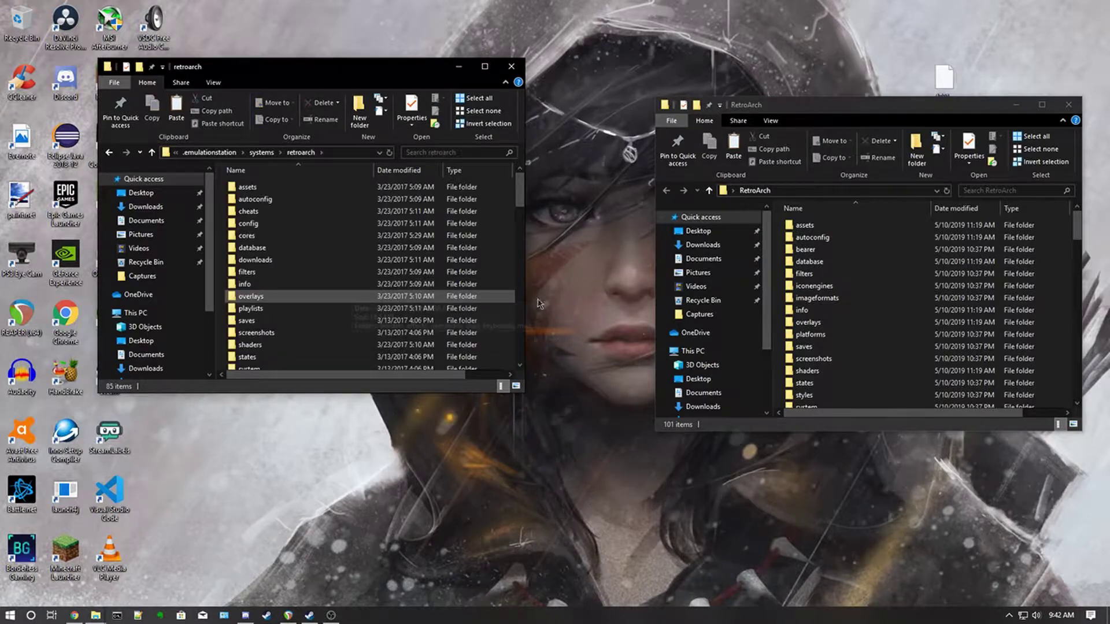
Move all contents of the extracted RetroArch folder into .emulationstation > systems > retroarch, replacing the files with the same names
{"action": "left_click_drag", "start_coordinate": [781, 228], "coordinate": [954, 546]}
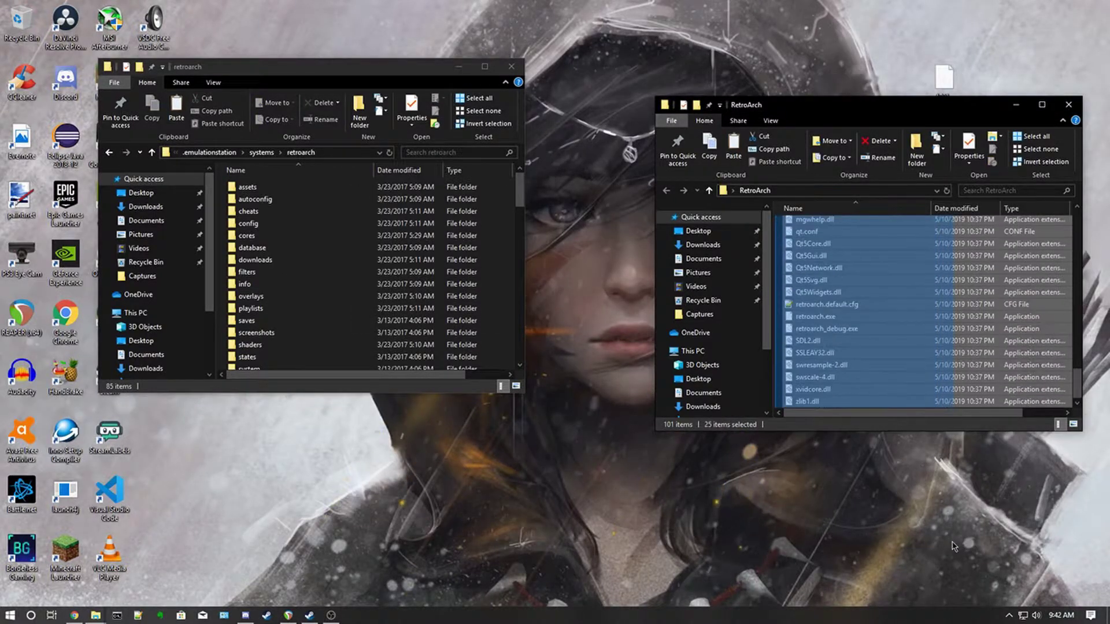
{"action": "left_click_drag", "start_coordinate": [809, 401], "coordinate": [624, 359]}
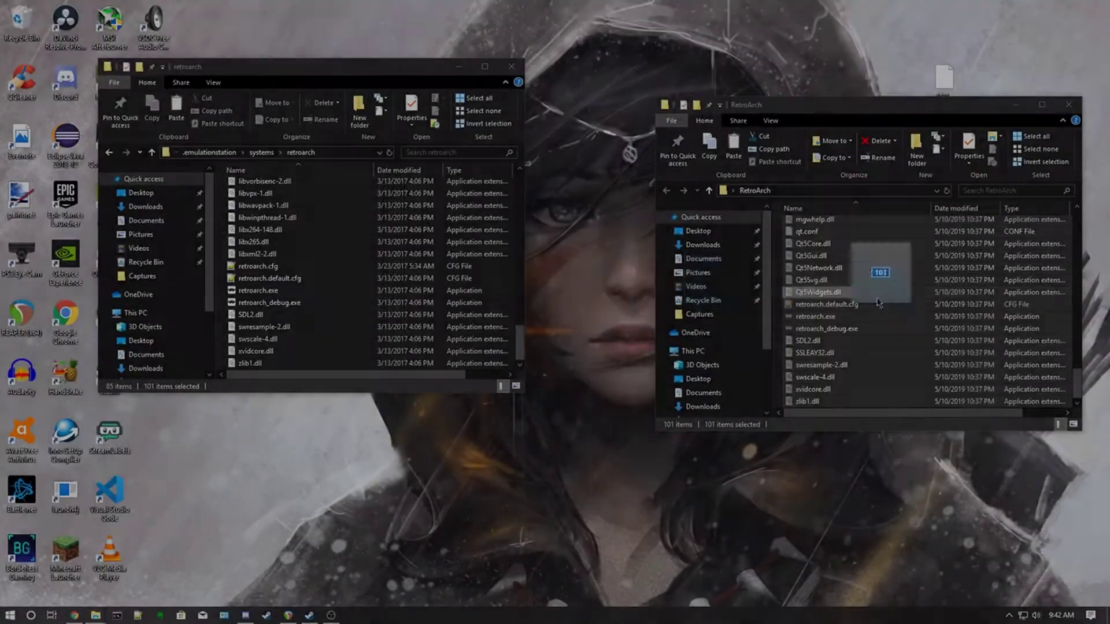
{"action": "left_click_drag", "start_coordinate": [705, 335], "coordinate": [220, 269]}
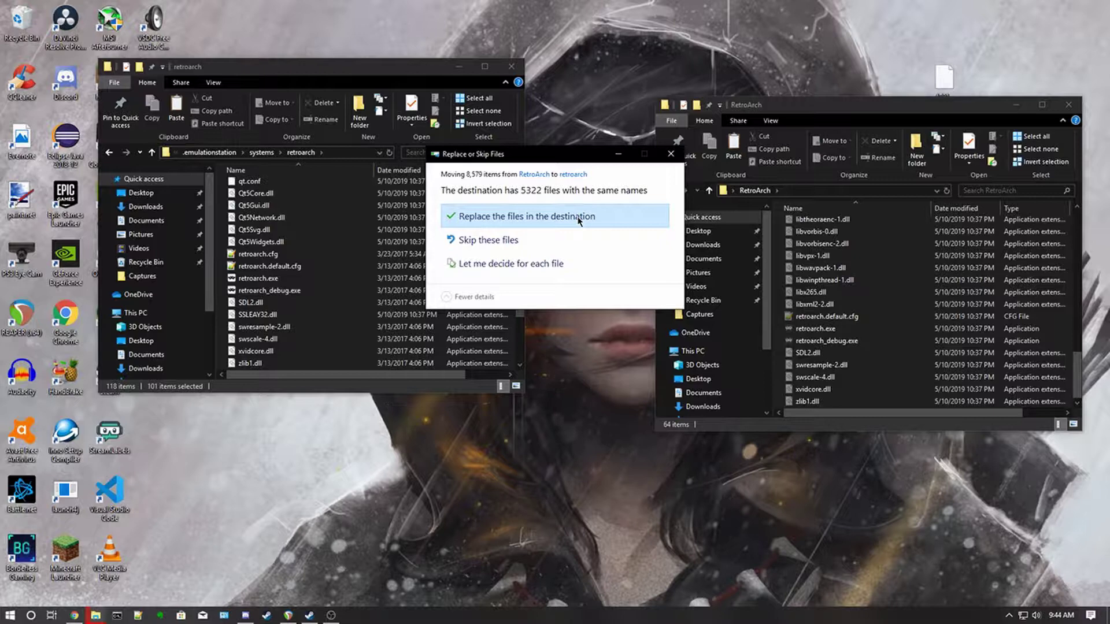
{"action": "left_click", "coordinate": [501, 218]}
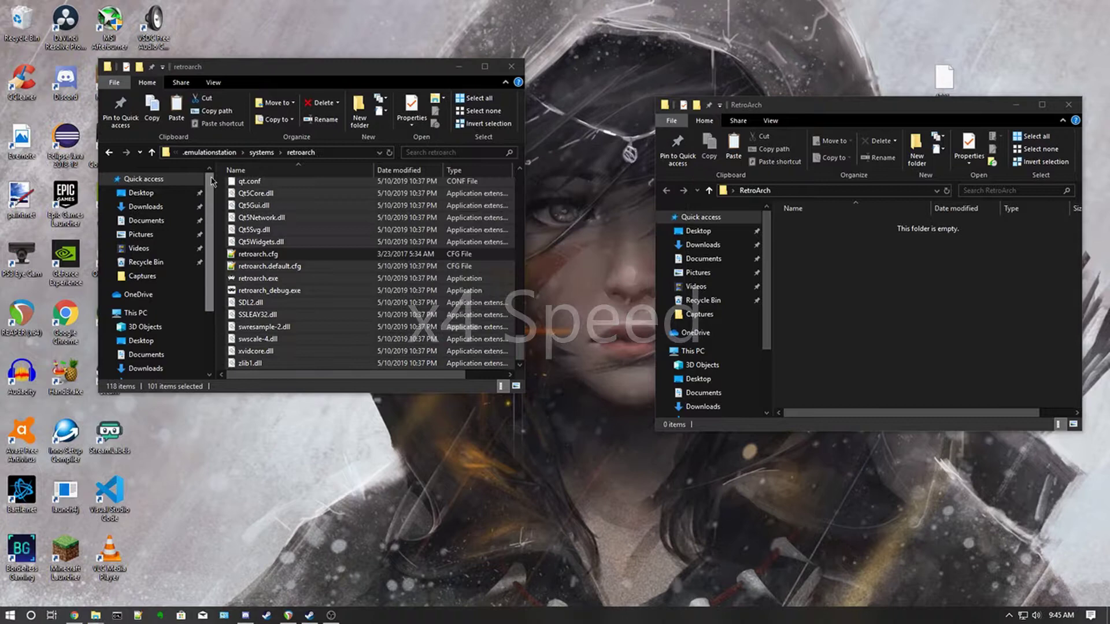
{"action": "scroll", "coordinate": [318, 258], "scroll_direction": "up", "scroll_amount": 10}
{"action": "scroll", "coordinate": [318, 258], "scroll_direction": "up", "scroll_amount": 10}
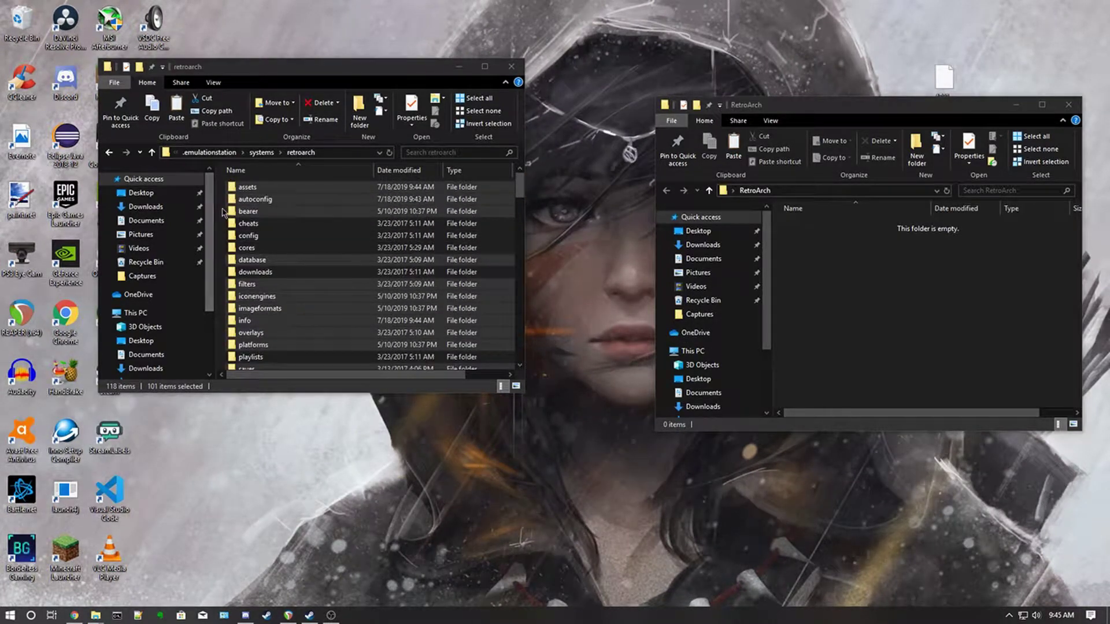
{"action": "left_click", "coordinate": [222, 212]}
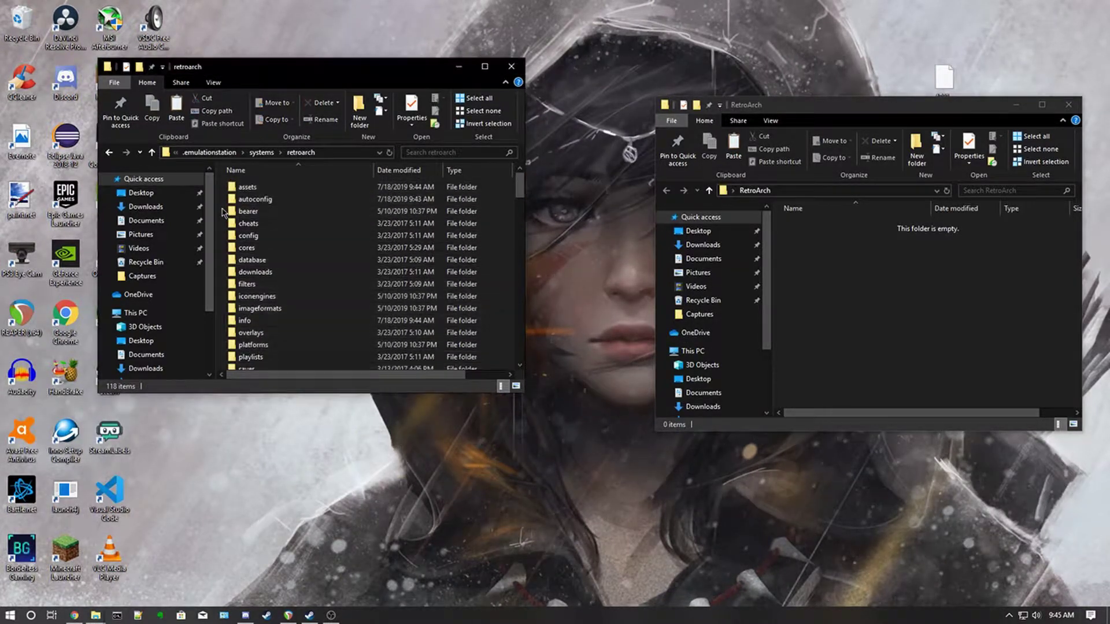
Examine the core DLL files in retroarch > cores and the separate emulator folders inside .emulationstation > systems
{"action": "double_click", "coordinate": [276, 249]}
{"action": "scroll", "coordinate": [356, 244], "scroll_direction": "down", "scroll_amount": 10}
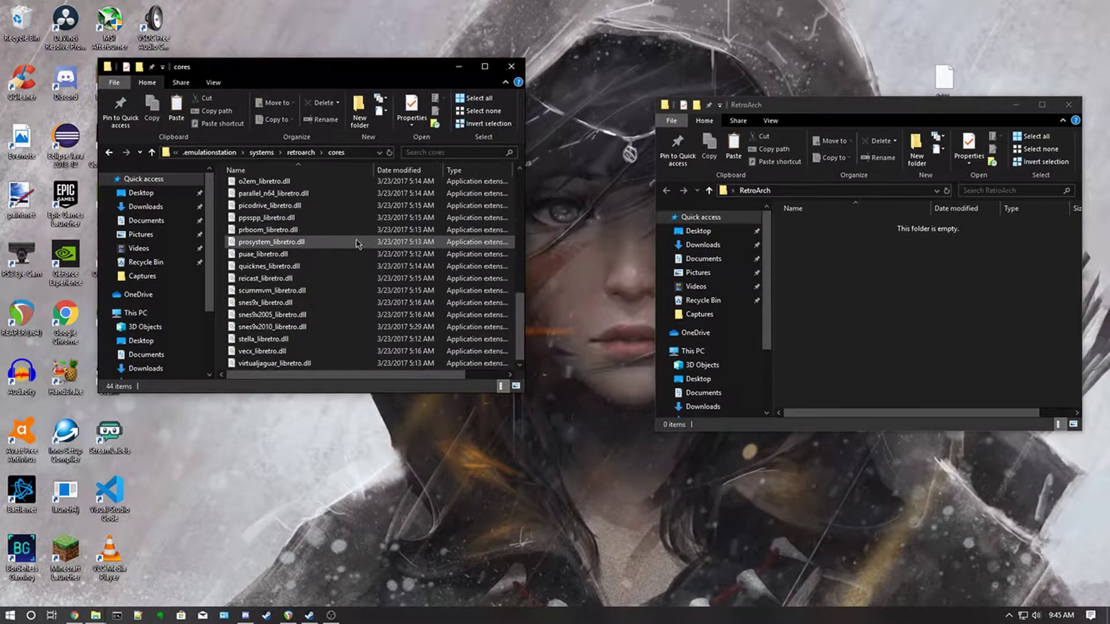
{"action": "scroll", "coordinate": [357, 244], "scroll_direction": "up", "scroll_amount": 10}
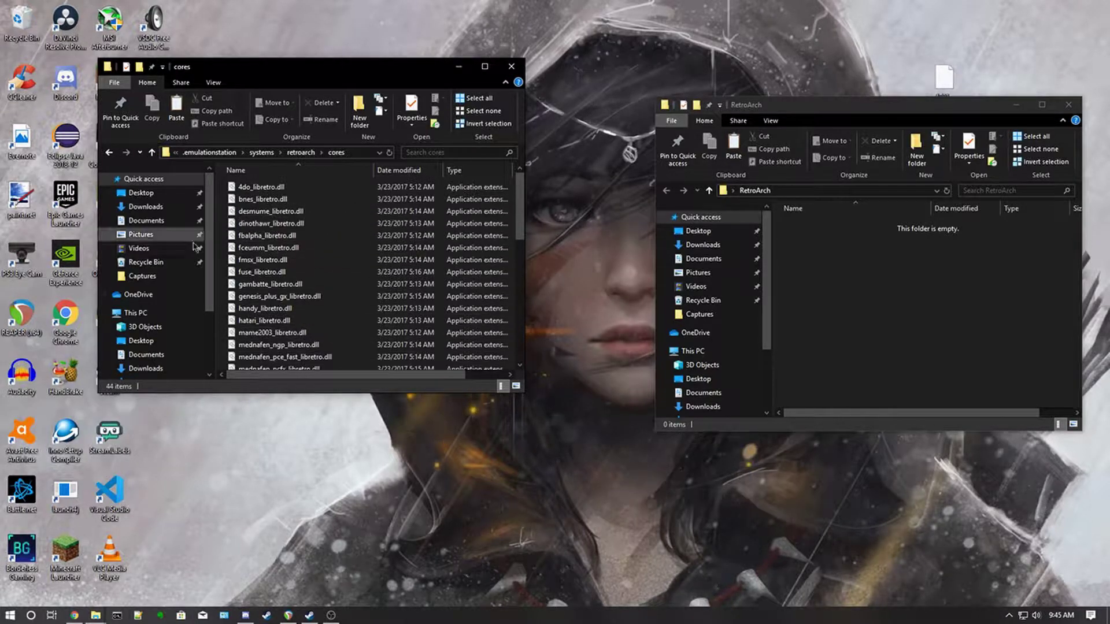
{"action": "scroll", "coordinate": [364, 250], "scroll_direction": "down", "scroll_amount": 7}
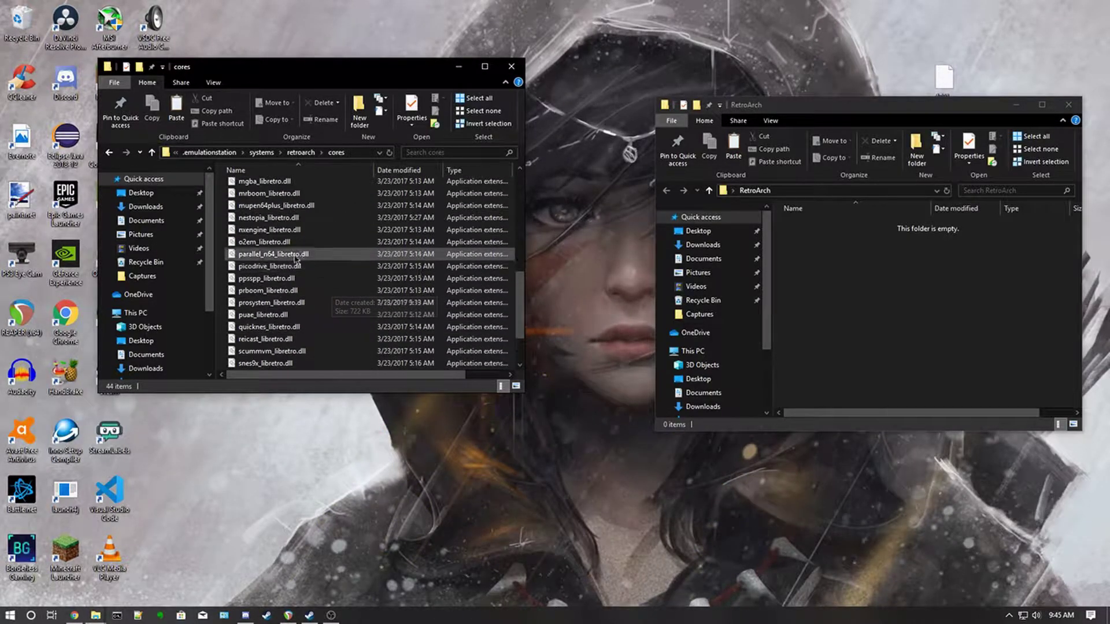
{"action": "scroll", "coordinate": [366, 277], "scroll_direction": "up", "scroll_amount": 7}
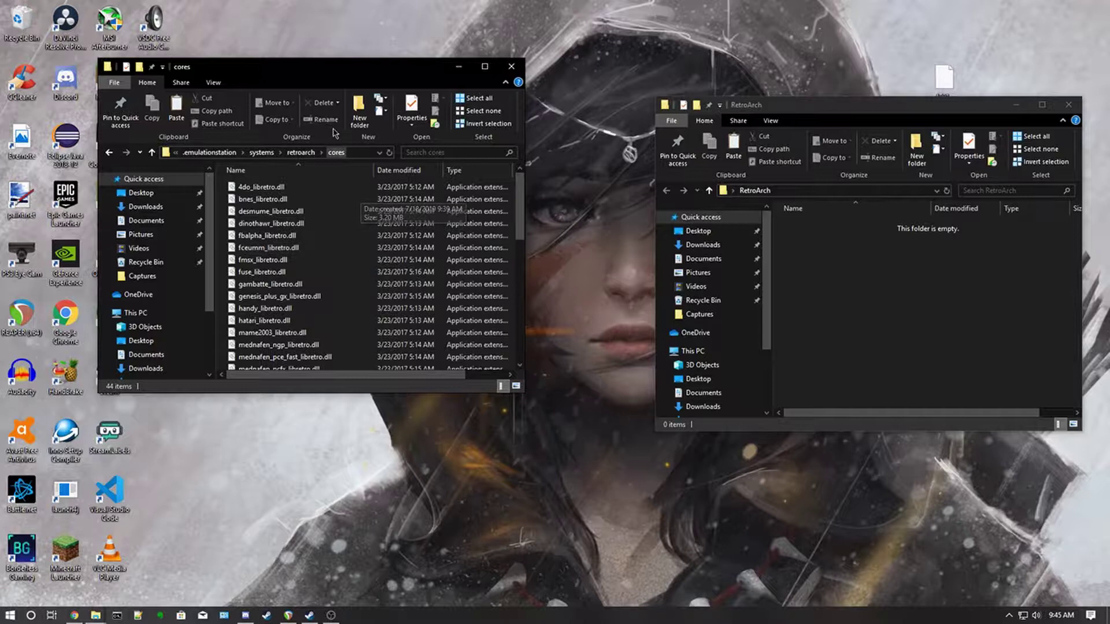
{"action": "left_click", "coordinate": [302, 153]}
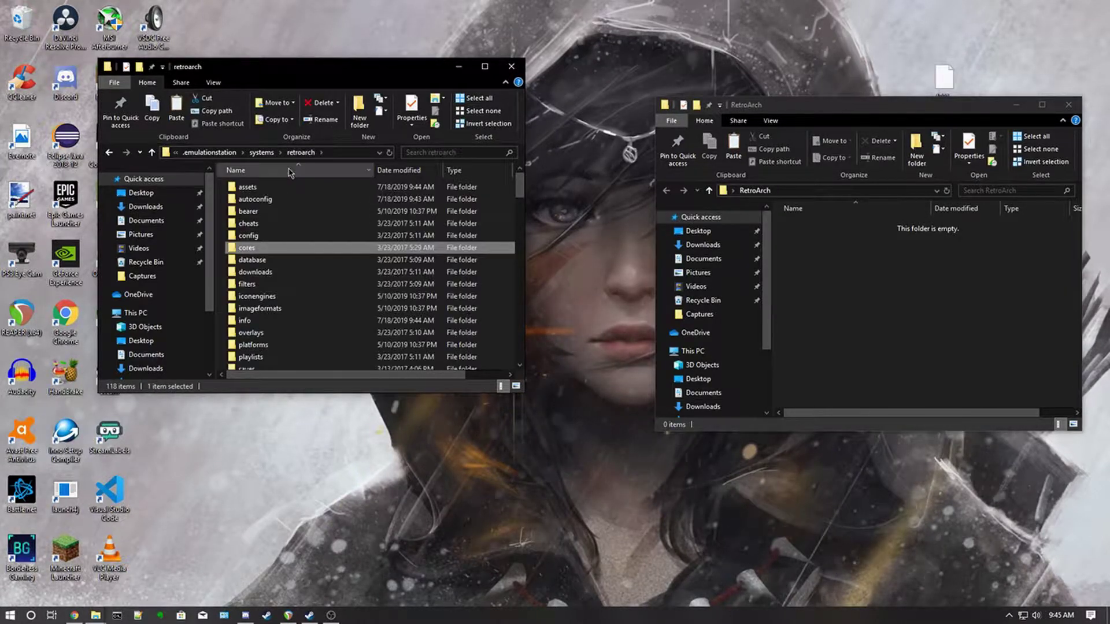
{"action": "scroll", "coordinate": [301, 254], "scroll_direction": "down", "scroll_amount": 5}
{"action": "scroll", "coordinate": [308, 268], "scroll_direction": "up", "scroll_amount": 5}
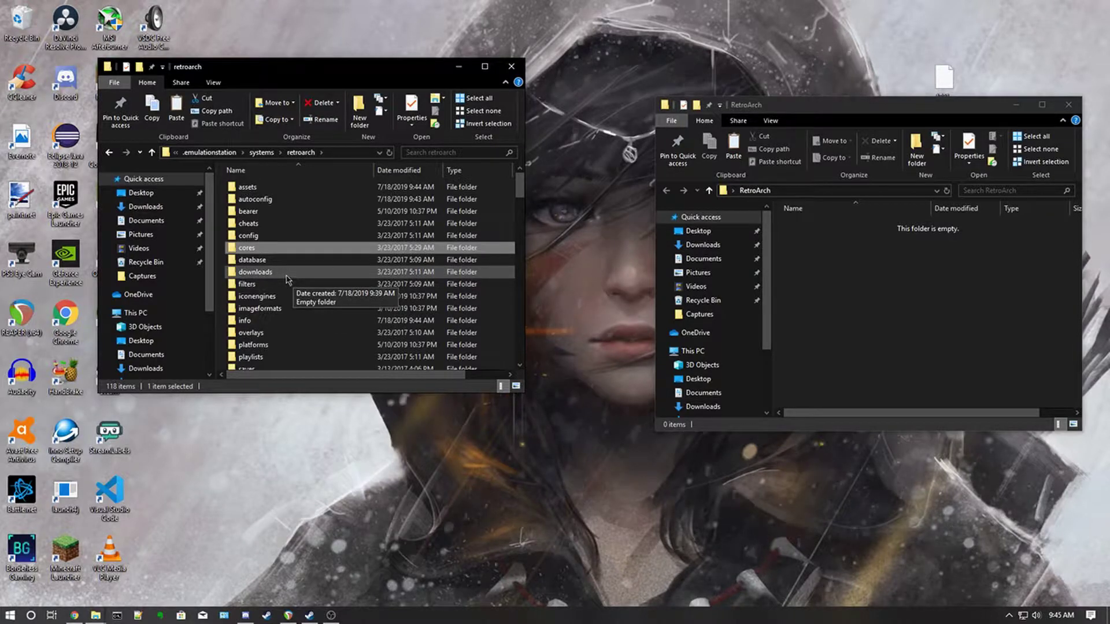
{"action": "left_click", "coordinate": [261, 153]}
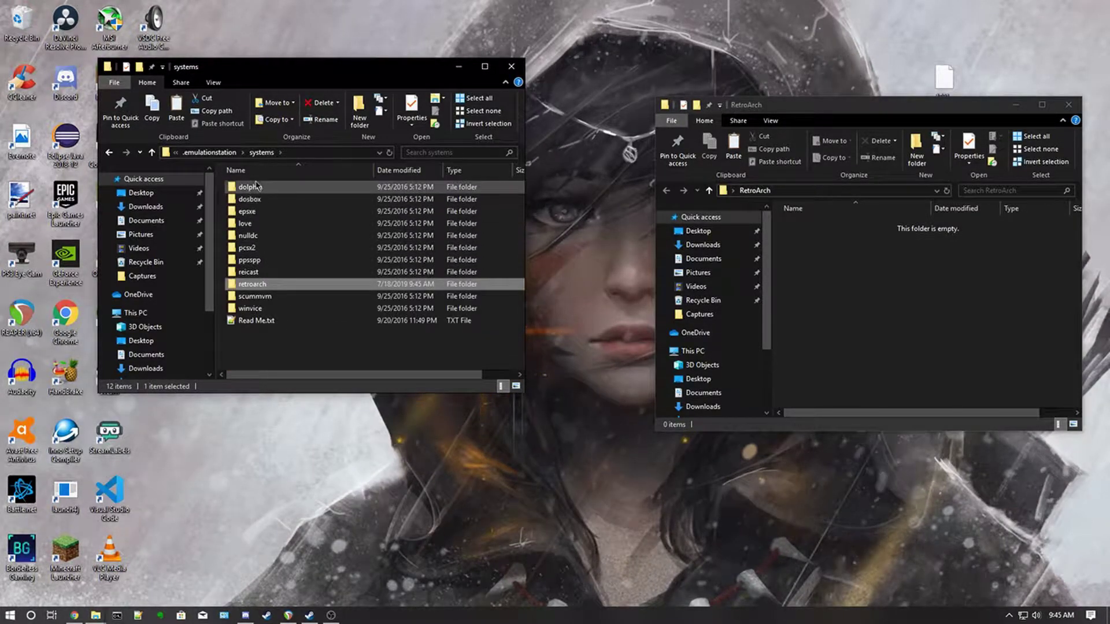
{"action": "left_click", "coordinate": [209, 153]}
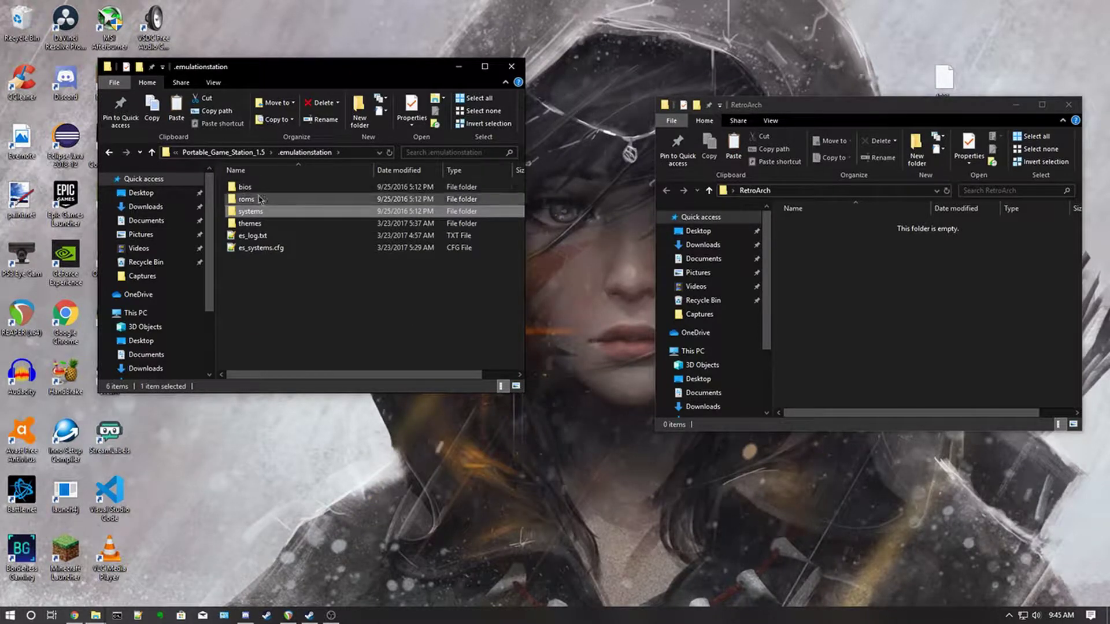
{"action": "double_click", "coordinate": [263, 215]}
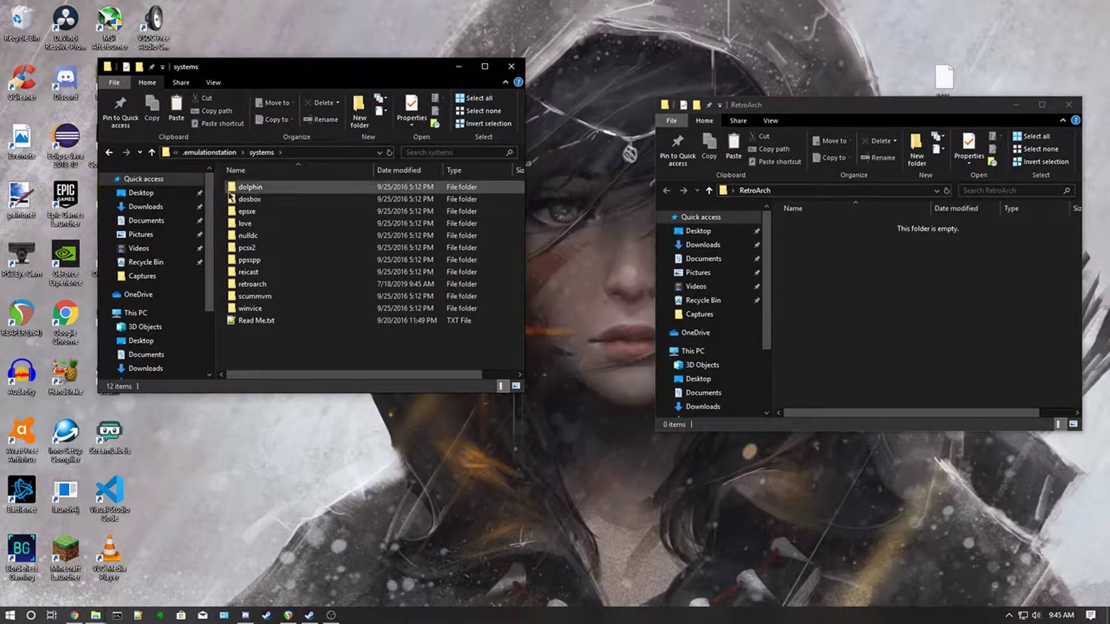
{"action": "left_click_drag", "start_coordinate": [225, 181], "coordinate": [224, 212]}
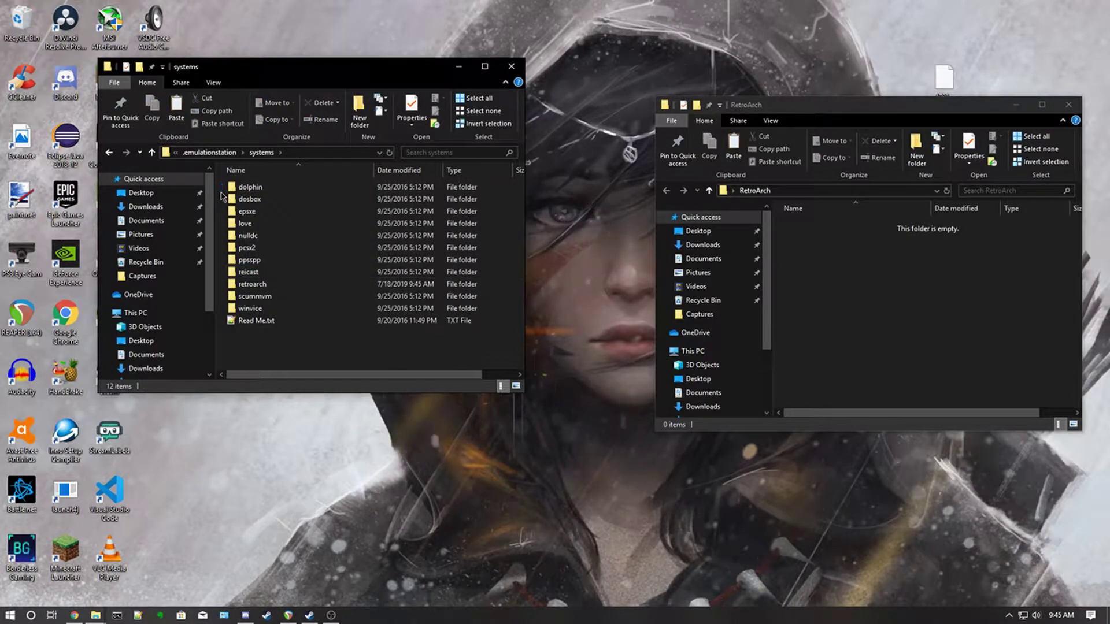
Open .emulationstation > roms > nds and move the Pokemon ROM file from the desktop into it
{"action": "left_click", "coordinate": [213, 154]}
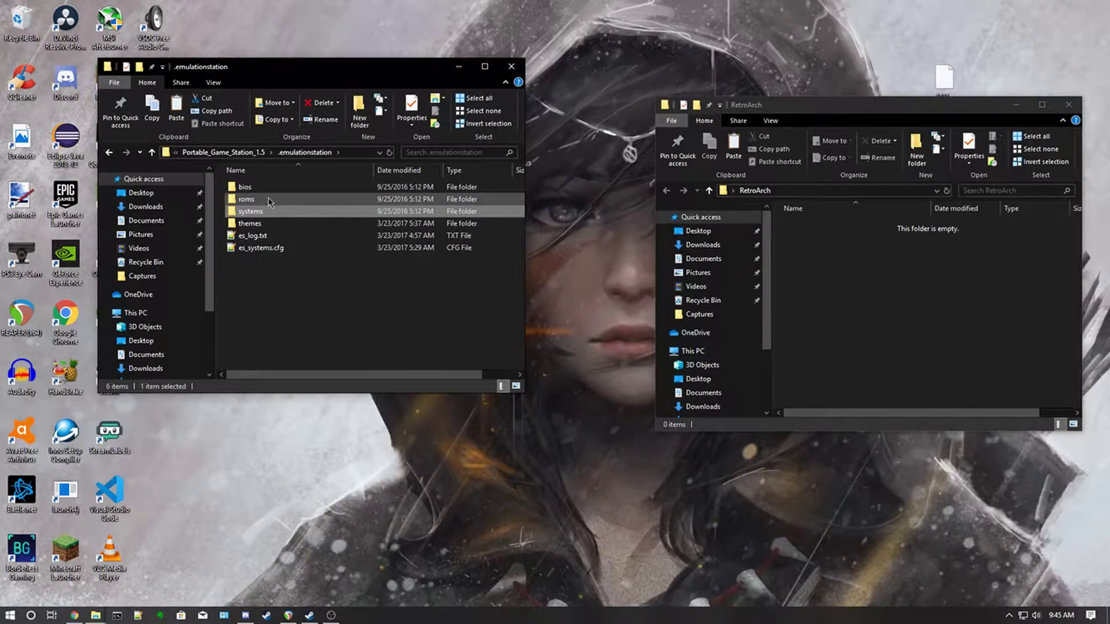
{"action": "double_click", "coordinate": [257, 199]}
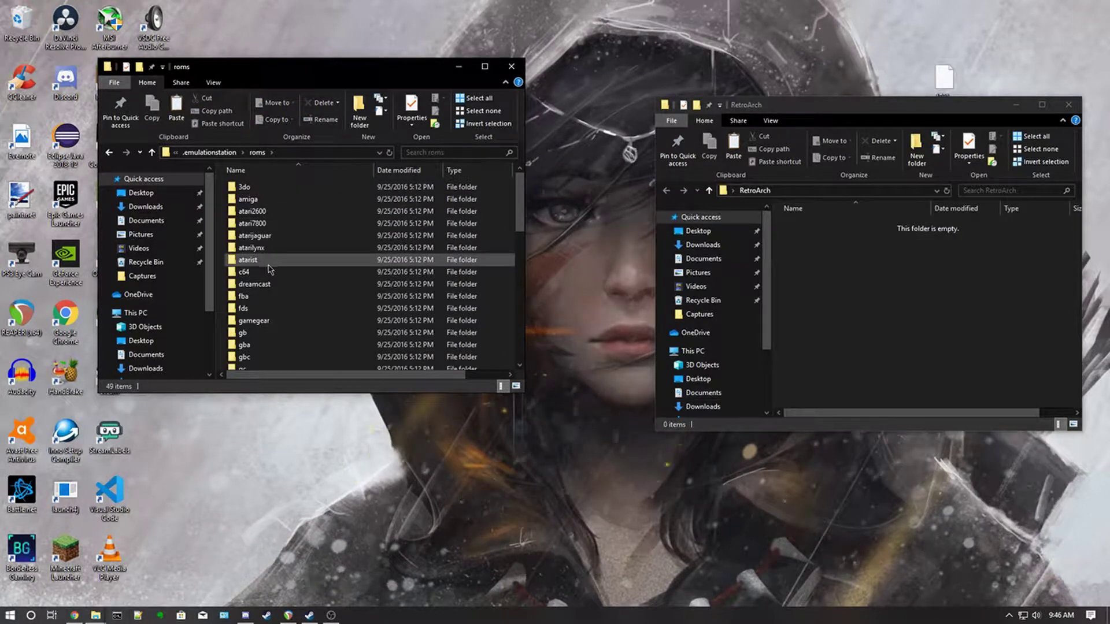
{"action": "scroll", "coordinate": [271, 266], "scroll_direction": "down", "scroll_amount": 2}
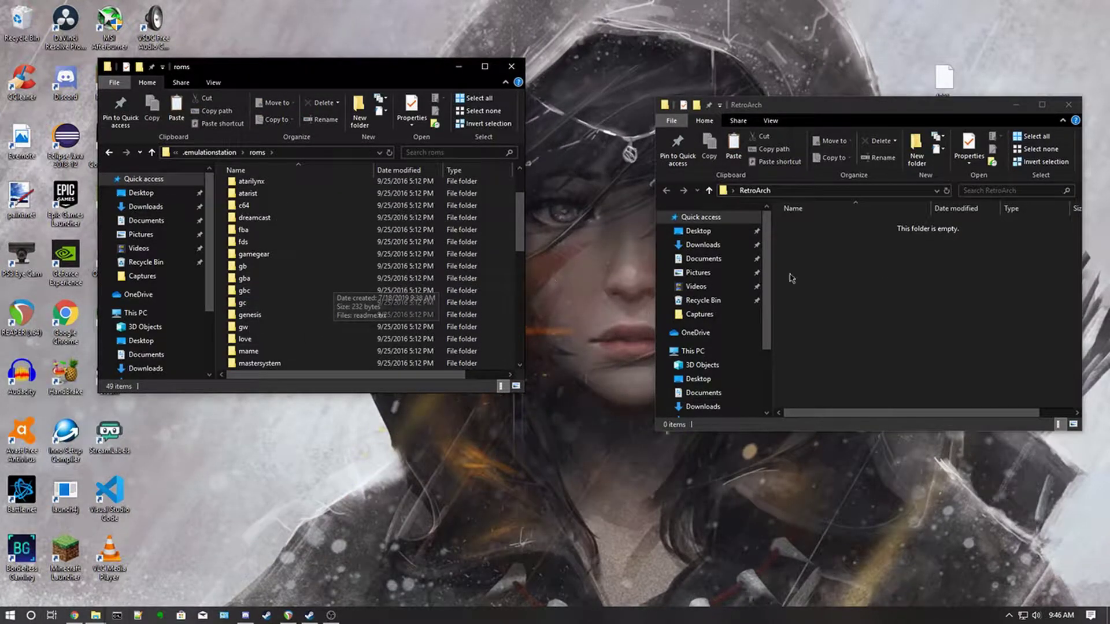
{"action": "left_click_drag", "start_coordinate": [876, 107], "coordinate": [833, 318]}
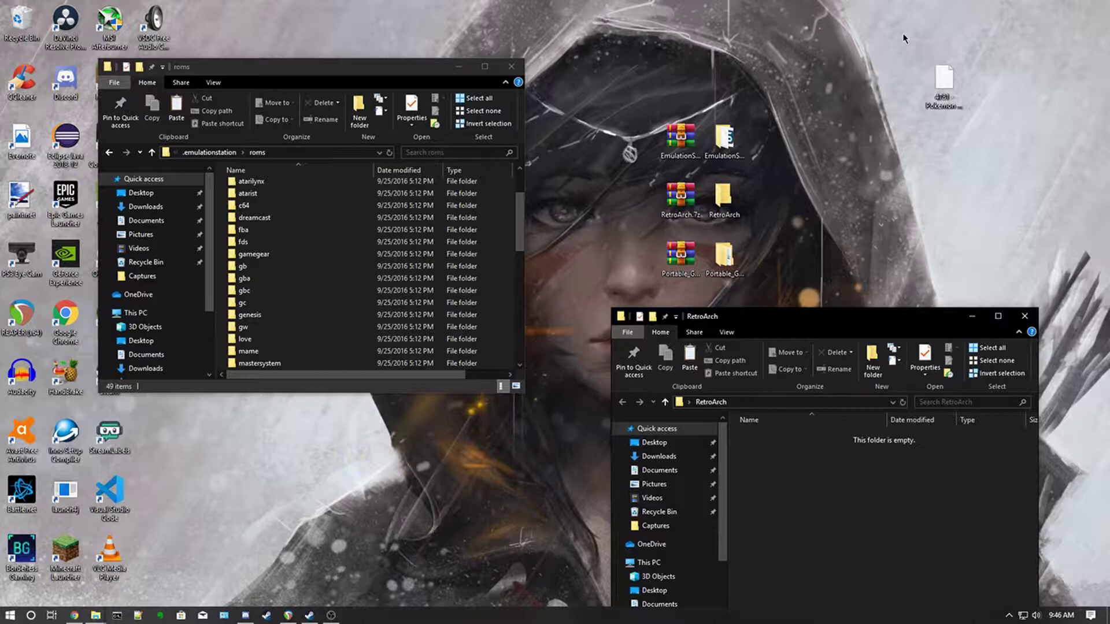
{"action": "left_click", "coordinate": [943, 84]}
{"action": "scroll", "coordinate": [327, 273], "scroll_direction": "down", "scroll_amount": 2}
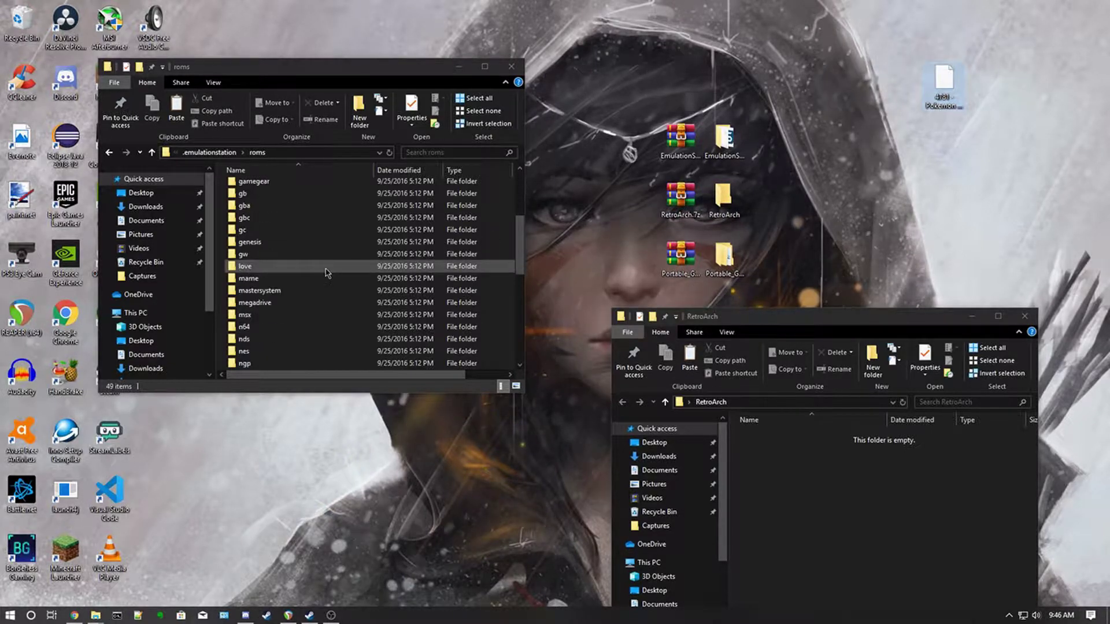
{"action": "scroll", "coordinate": [312, 278], "scroll_direction": "down", "scroll_amount": 2}
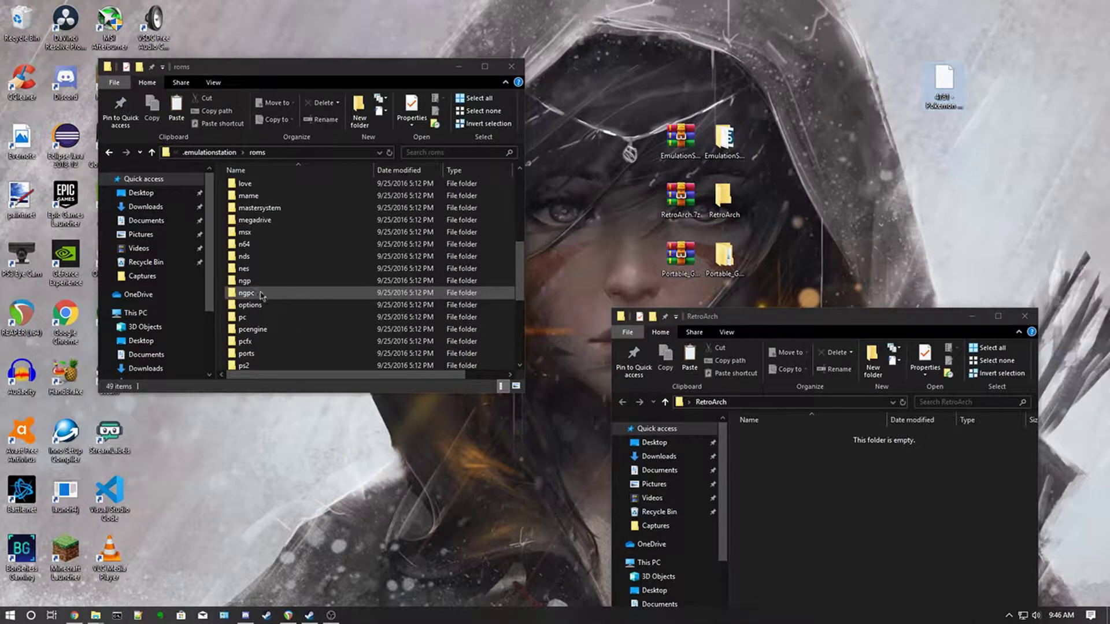
{"action": "double_click", "coordinate": [245, 256]}
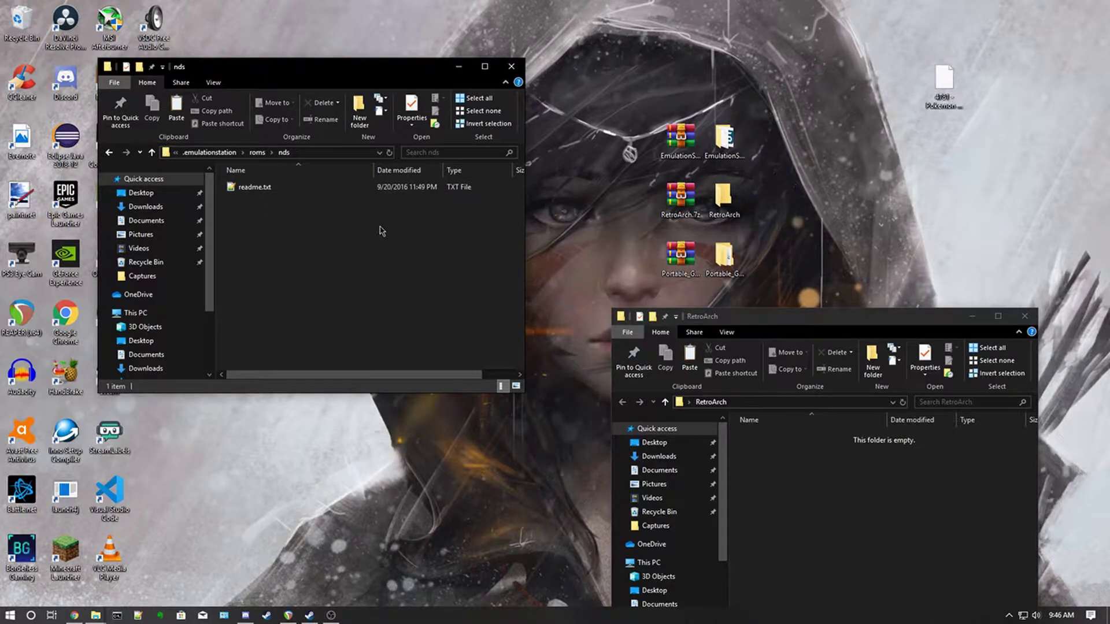
{"action": "left_click_drag", "start_coordinate": [945, 81], "coordinate": [280, 247]}
Open readme.txt in the nds folder, check the listed emulator core and ROM extension, and close it
{"action": "left_click", "coordinate": [265, 187]}
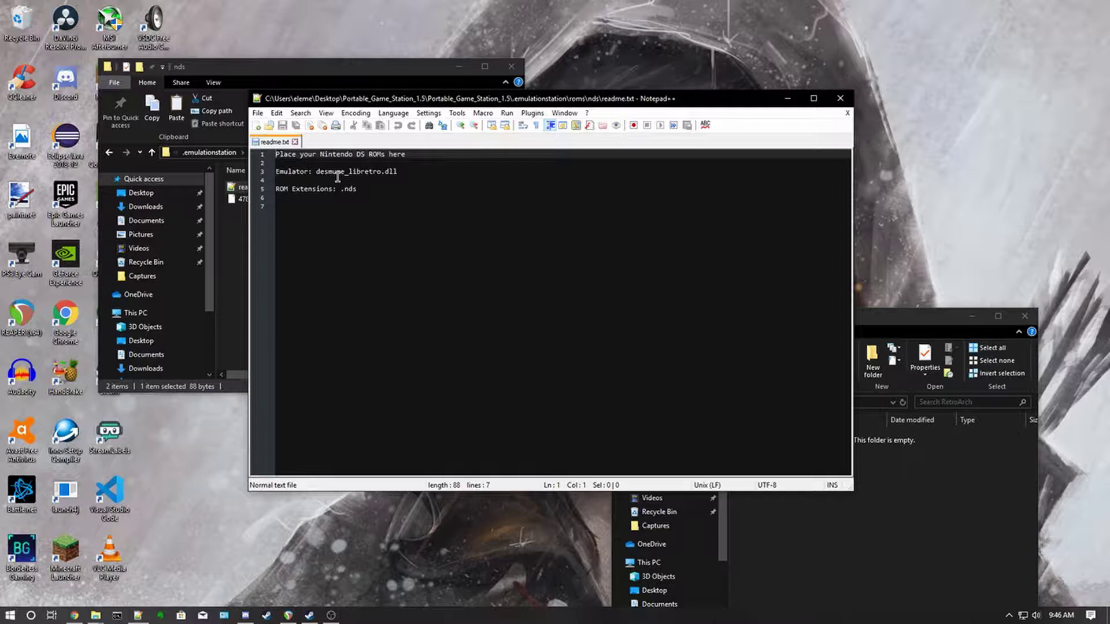
{"action": "left_click_drag", "start_coordinate": [314, 171], "coordinate": [327, 167]}
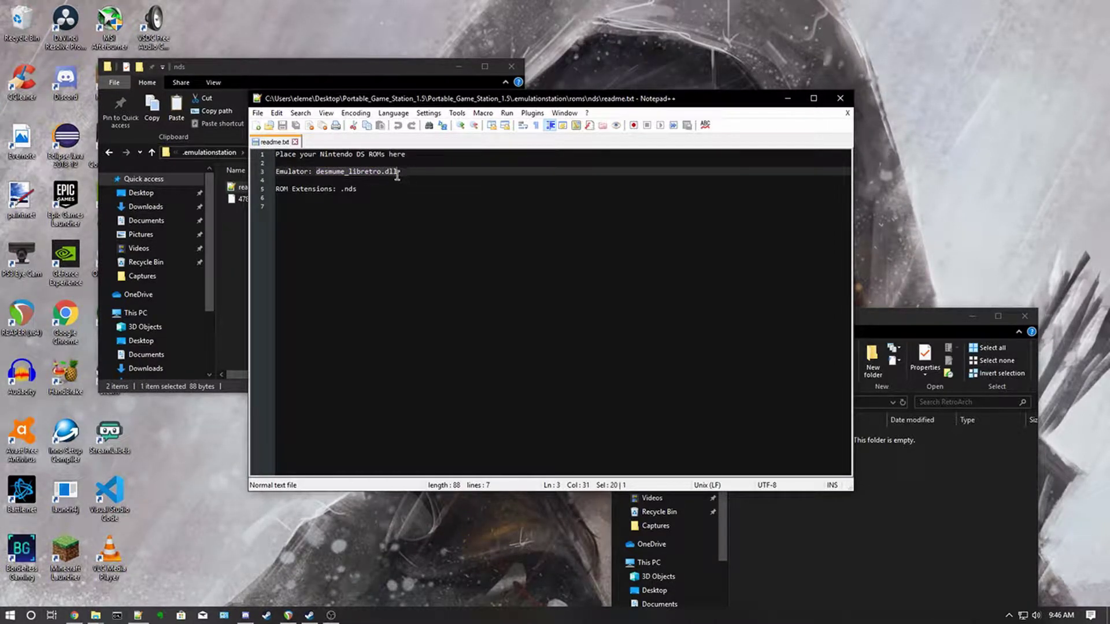
{"action": "left_click_drag", "start_coordinate": [397, 175], "coordinate": [355, 197]}
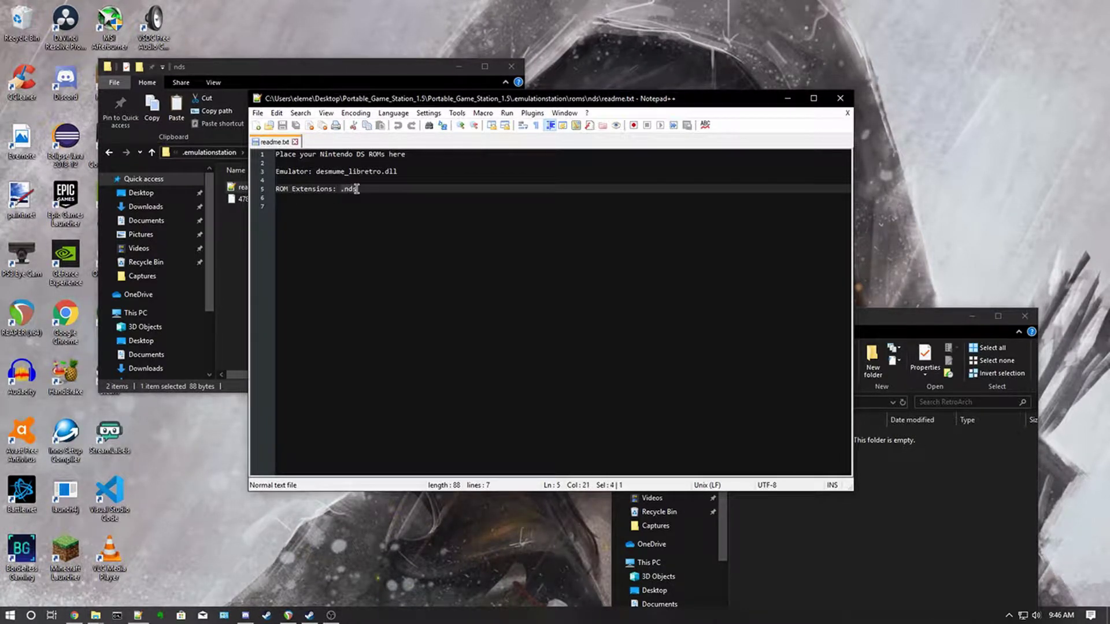
{"action": "left_click", "coordinate": [841, 104]}
Return to the inner Portable_Game_Station_1.5 folder and locate the Launch Portable (Fullscreen) and Launch Portable (Windowed) batch files
{"action": "left_click", "coordinate": [227, 154]}
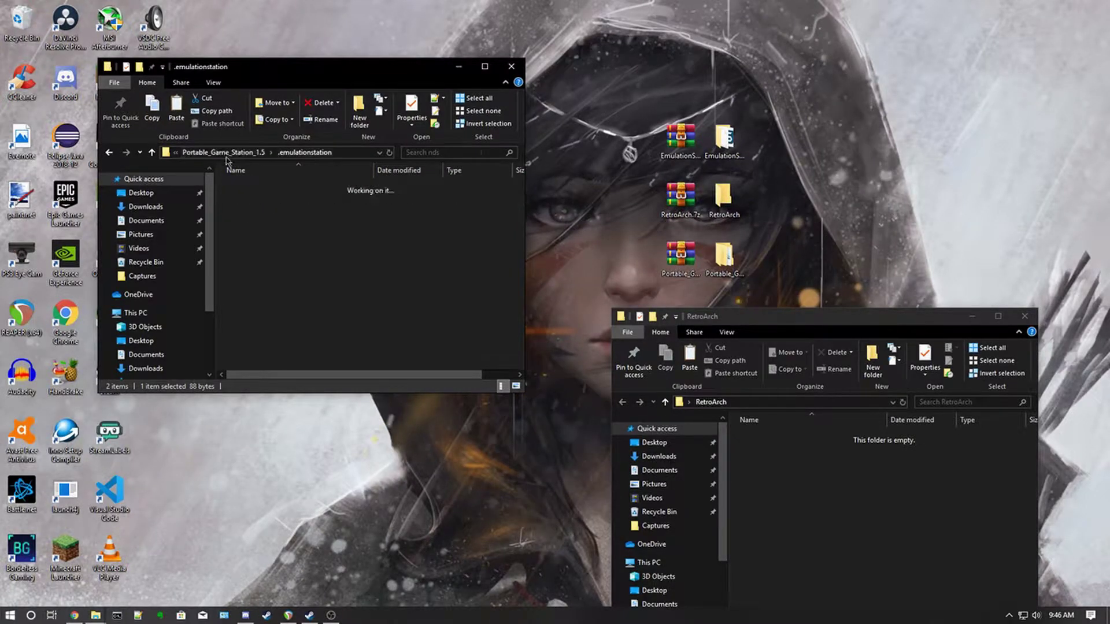
{"action": "left_click", "coordinate": [226, 153]}
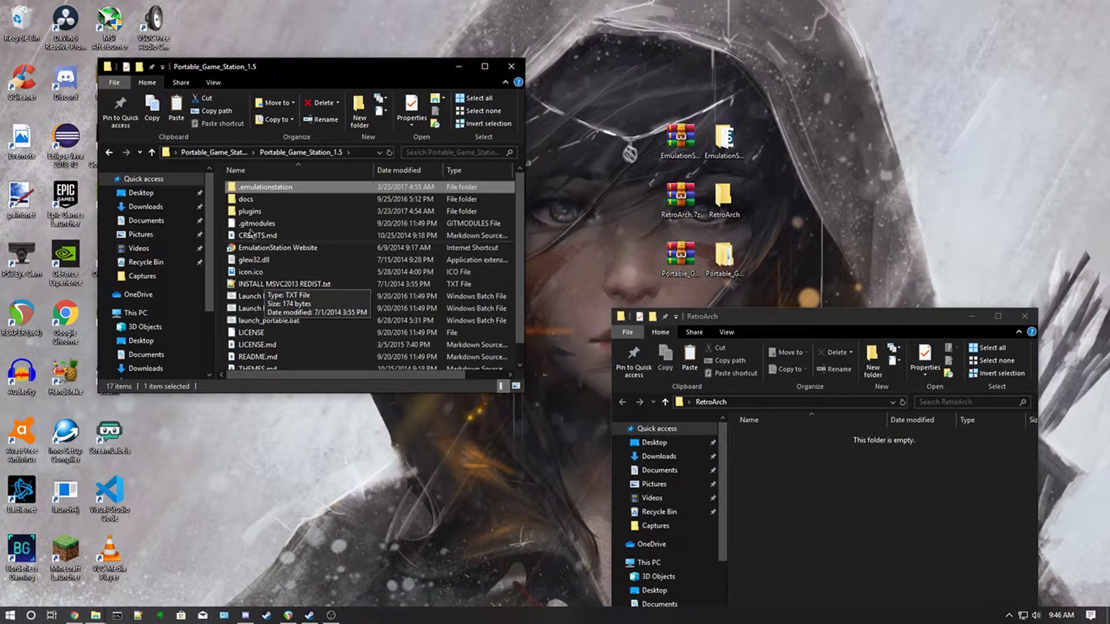
{"action": "scroll", "coordinate": [255, 243], "scroll_direction": "down", "scroll_amount": 1}
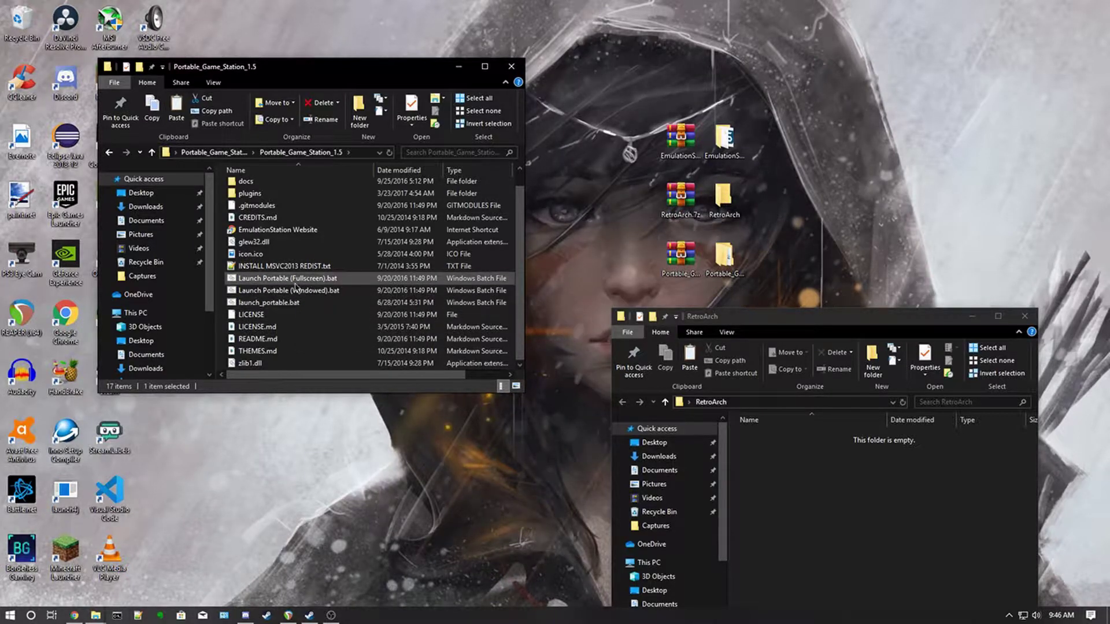
{"action": "left_click", "coordinate": [317, 290]}
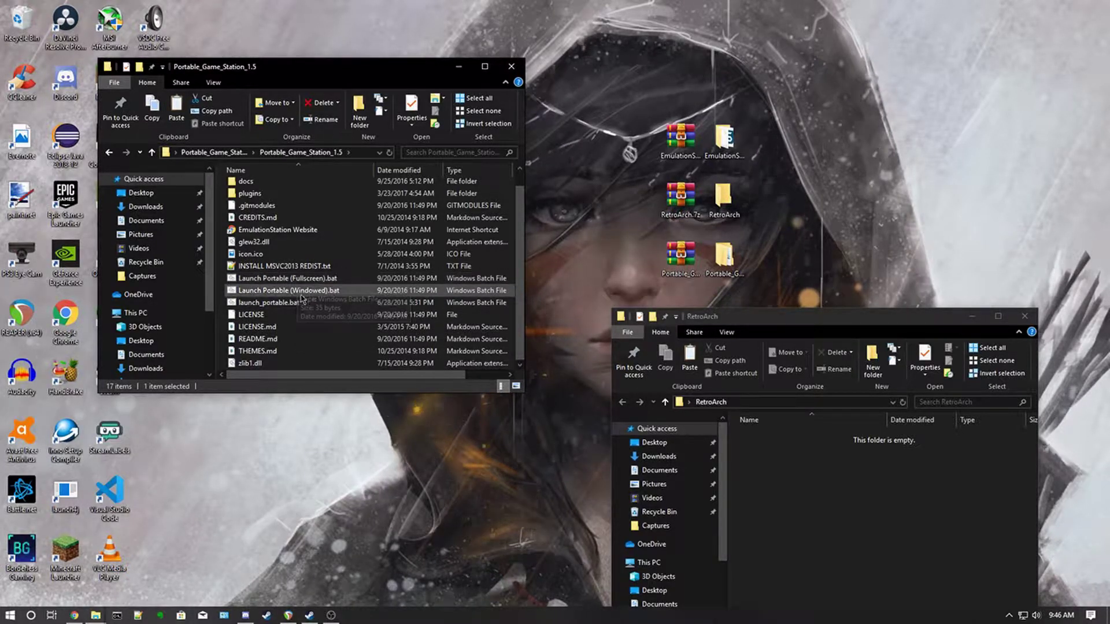
{"action": "left_click", "coordinate": [311, 280]}
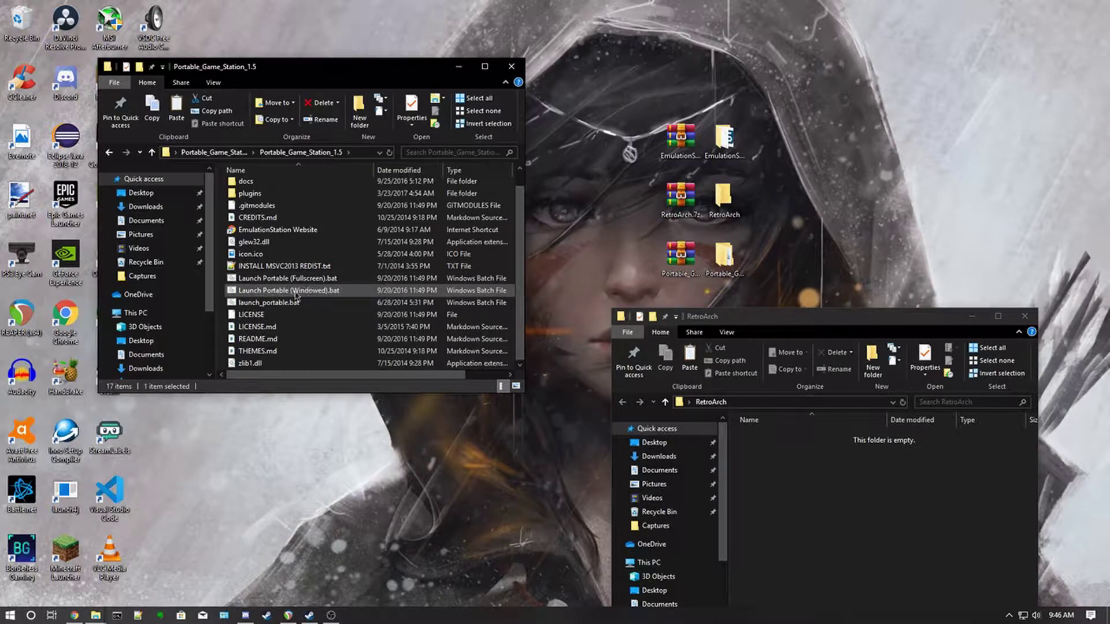
{"action": "left_click", "coordinate": [311, 290]}
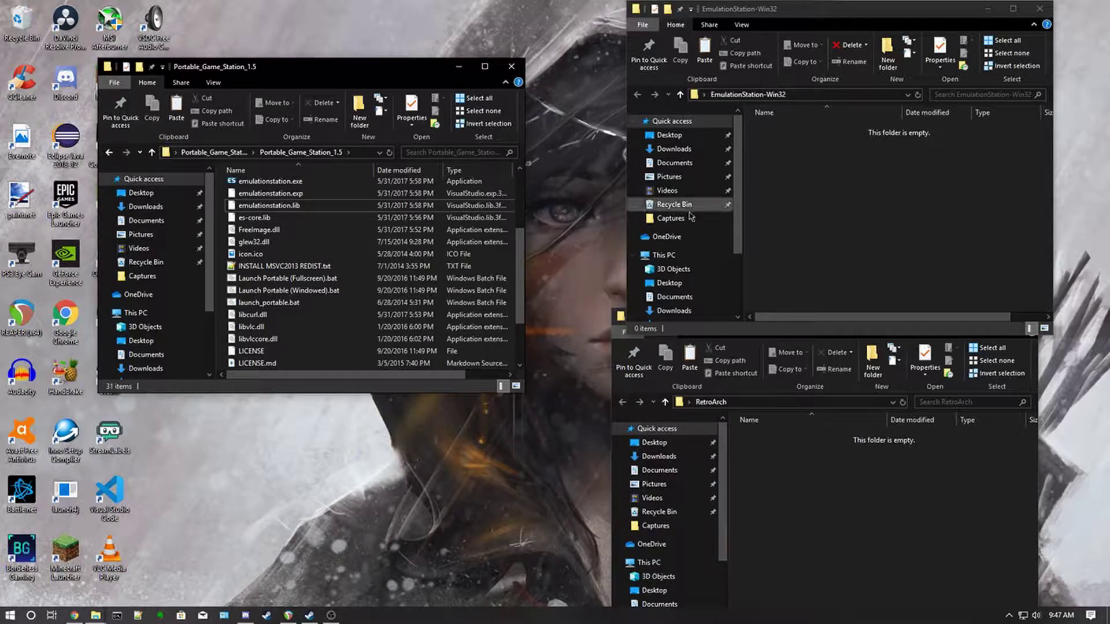
Close the empty EmulationStation-Win32 and RetroArch windows and move the Portable_Game_Station folder away from the other desktop items
{"action": "left_click", "coordinate": [1035, 8]}
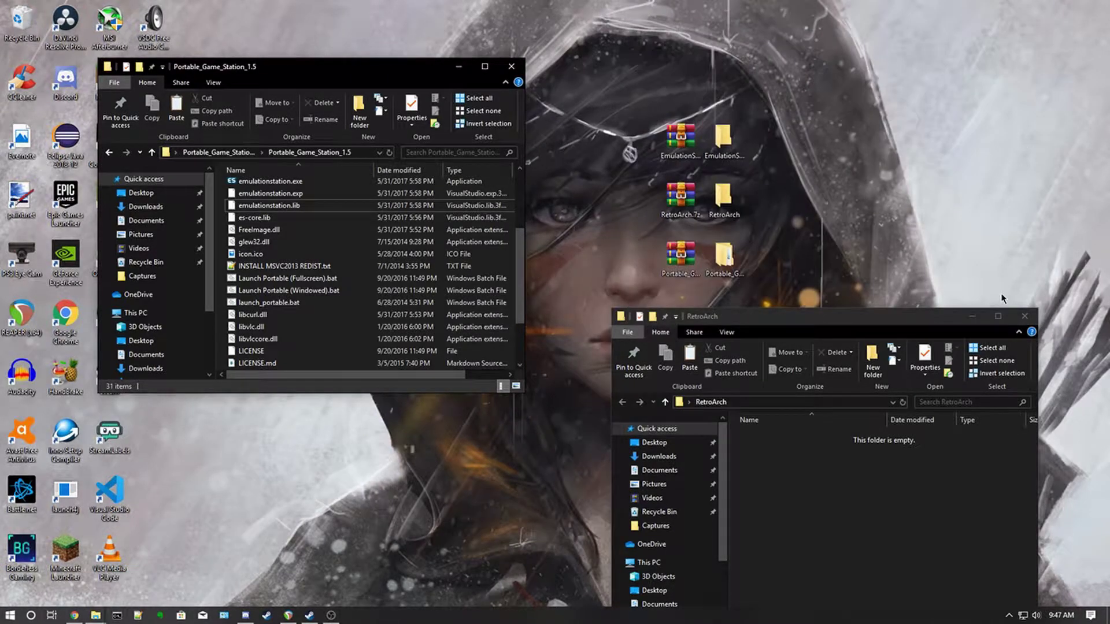
{"action": "left_click", "coordinate": [1024, 316]}
{"action": "left_click_drag", "start_coordinate": [314, 66], "coordinate": [369, 93]}
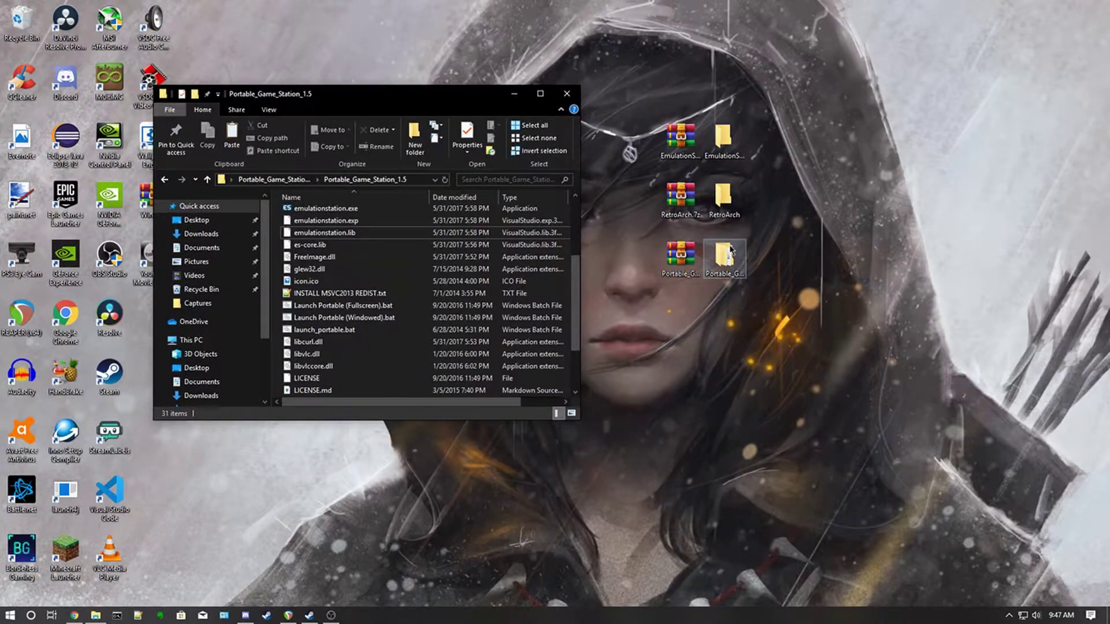
{"action": "left_click_drag", "start_coordinate": [723, 255], "coordinate": [900, 329]}
Launch EmulationStation in windowed mode from the inner Portable_Game_Station_1.5 folder
{"action": "double_click", "coordinate": [354, 334]}
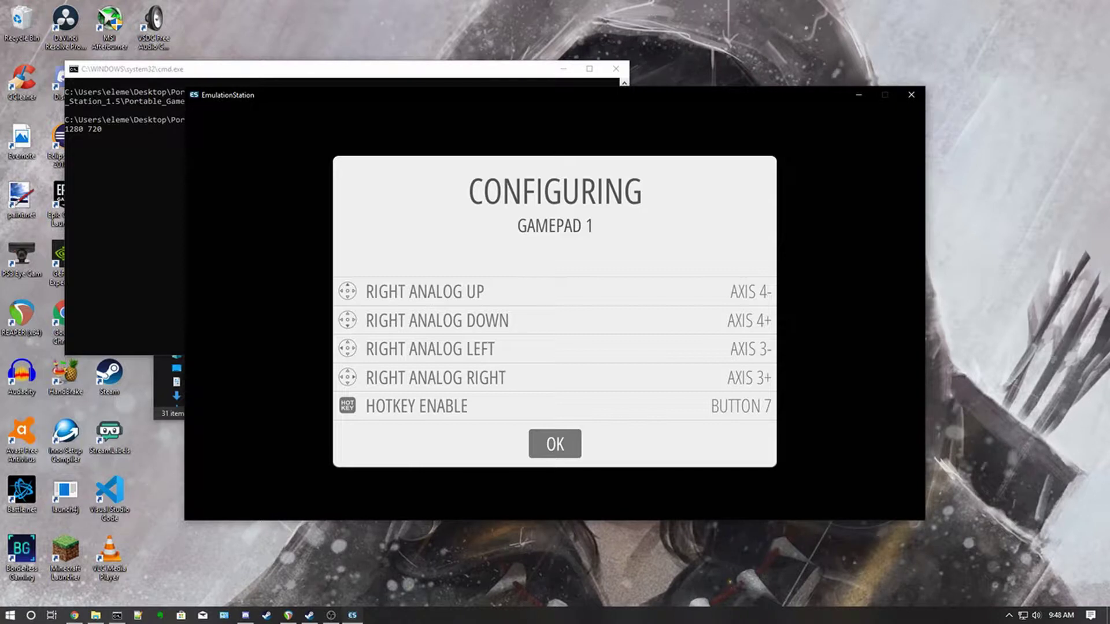
Accept the Gamepad 1 input configuration, then enter the Nintendo DS system and return to the system view
{"action": "key", "text": "Return"}
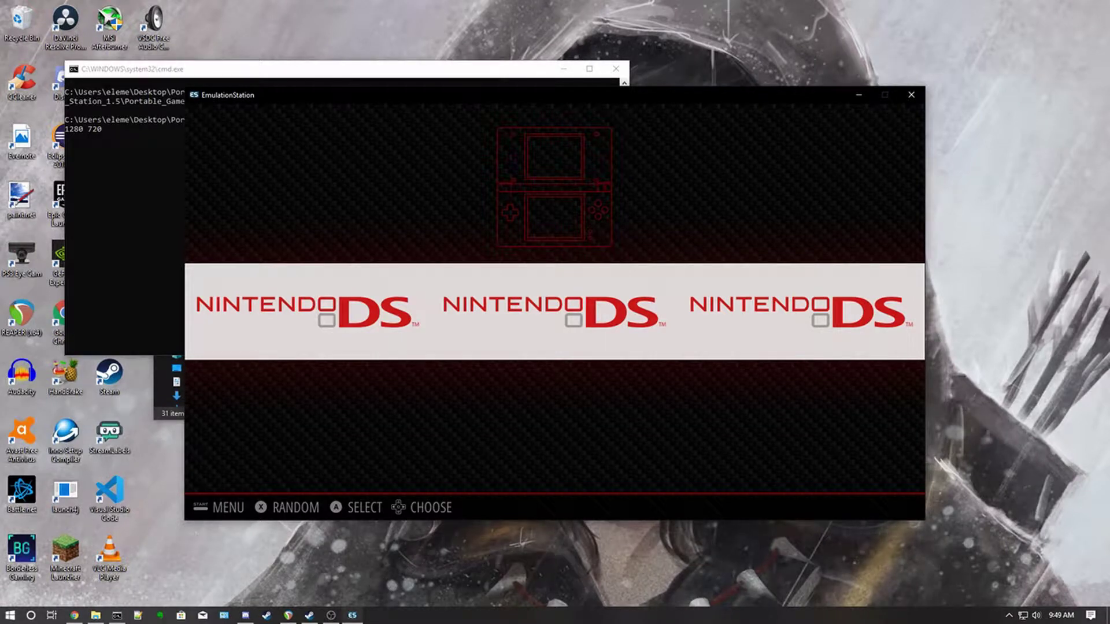
{"action": "key", "text": "Return"}
{"action": "key", "text": "BackSpace"}
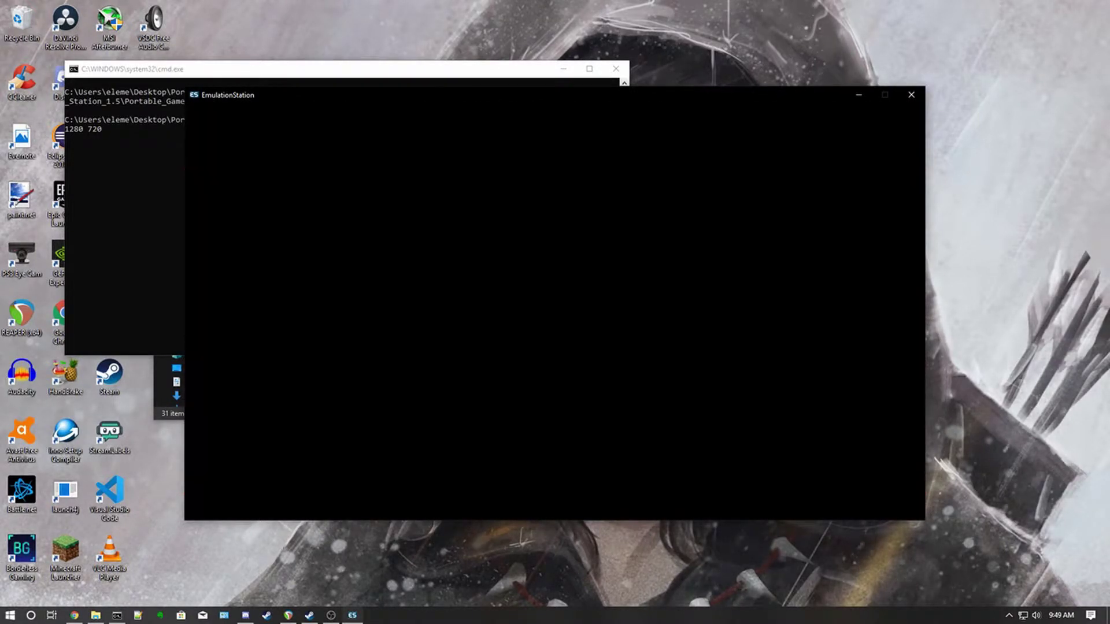
Open the main menu's sound settings, review the system volume and navigation sounds options, and go back
{"action": "key", "text": "F1"}
{"action": "key", "text": "Down"}
{"action": "key", "text": "Down"}
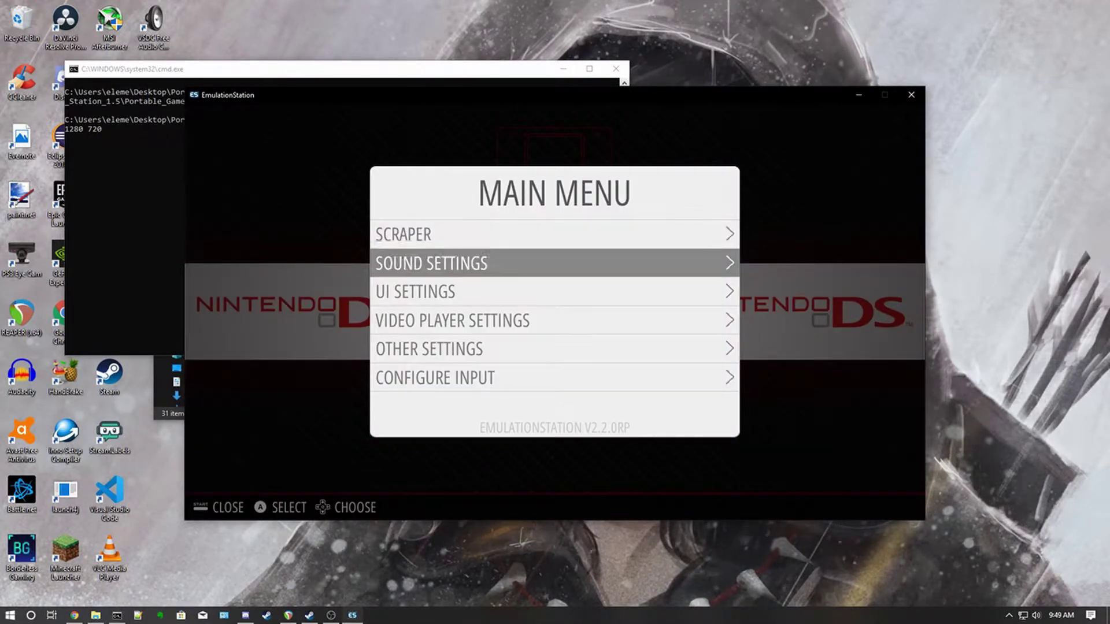
{"action": "key", "text": "Up"}
{"action": "key", "text": "Up"}
{"action": "key", "text": "Down"}
{"action": "key", "text": "Return"}
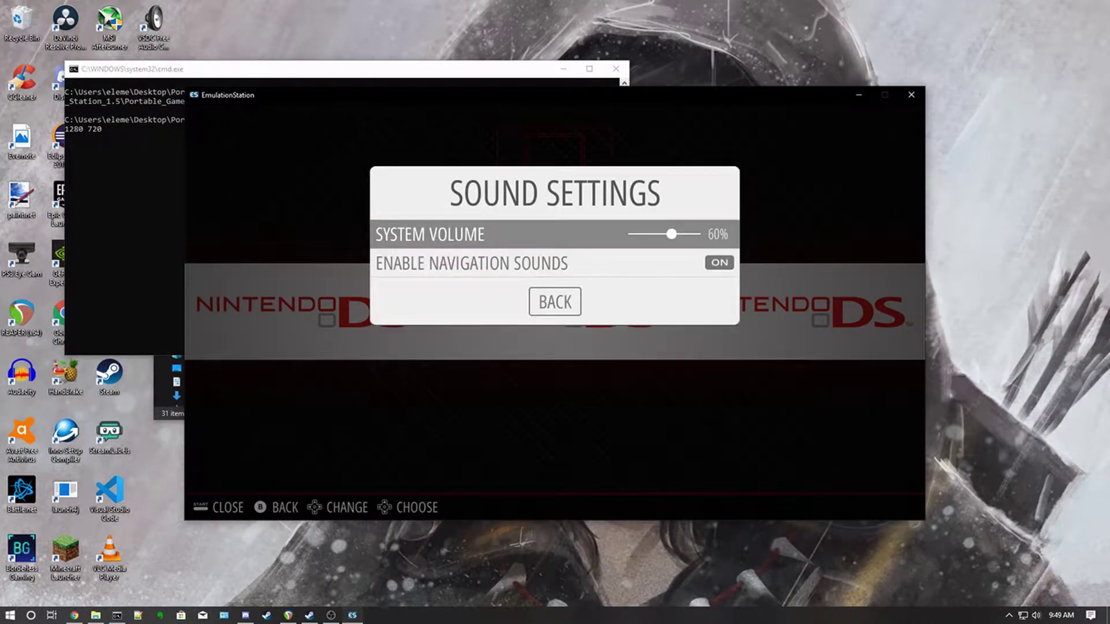
{"action": "key", "text": "Down"}
{"action": "key", "text": "Down"}
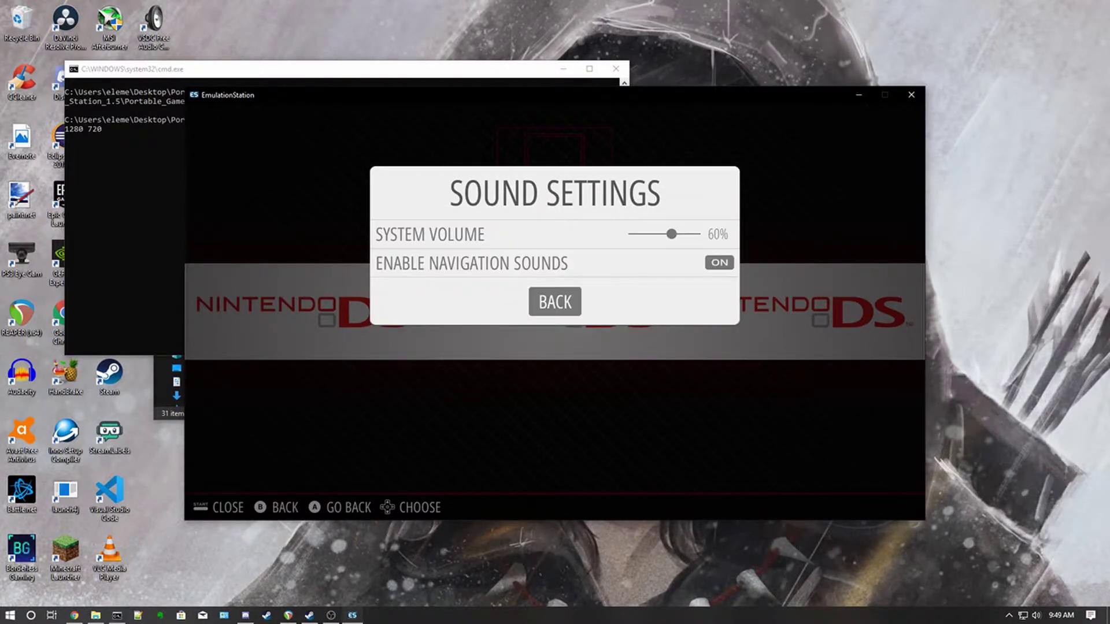
{"action": "key", "text": "Up"}
{"action": "key", "text": "Up"}
{"action": "key", "text": "Down"}
{"action": "key", "text": "Escape"}
Open the UI settings and look through the available theme sets, including Carbon, Pixel, Simple and Tronkyfran
{"action": "key", "text": "Down"}
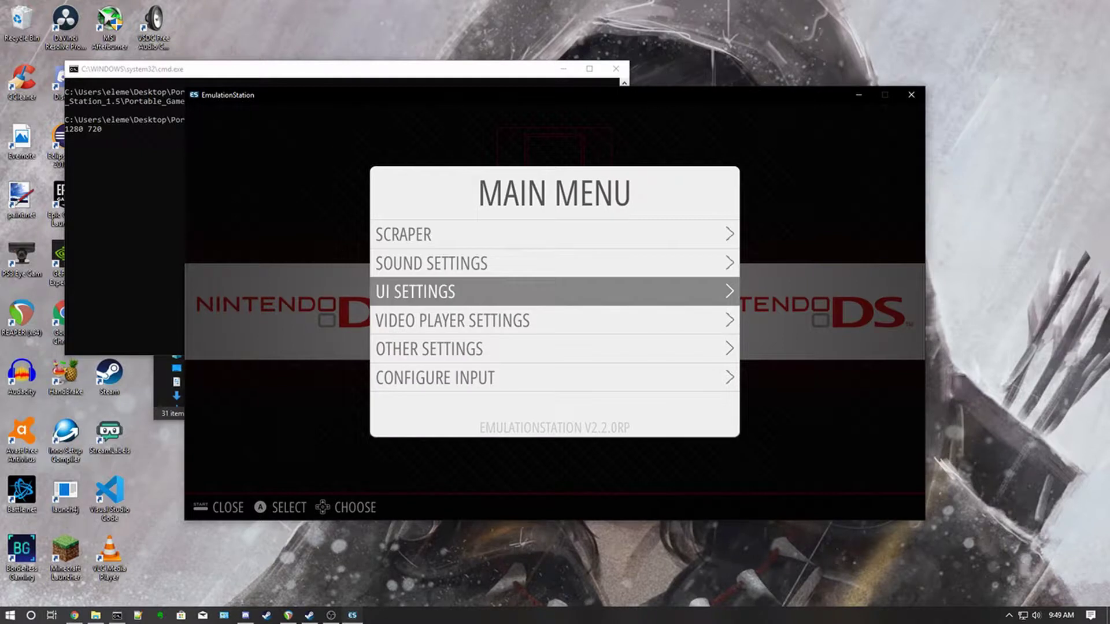
{"action": "key", "text": "Return"}
{"action": "key", "text": "Down"}
{"action": "key", "text": "Down"}
{"action": "key", "text": "Down"}
{"action": "key", "text": "Down"}
{"action": "key", "text": "Down"}
{"action": "key", "text": "Down"}
{"action": "key", "text": "Down"}
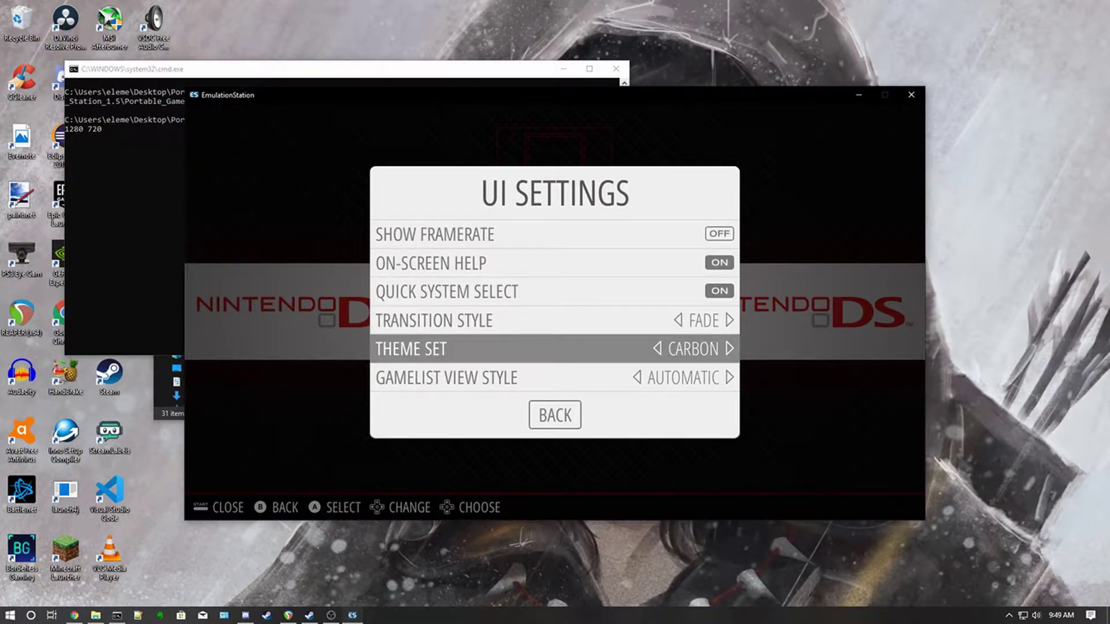
{"action": "key", "text": "Up"}
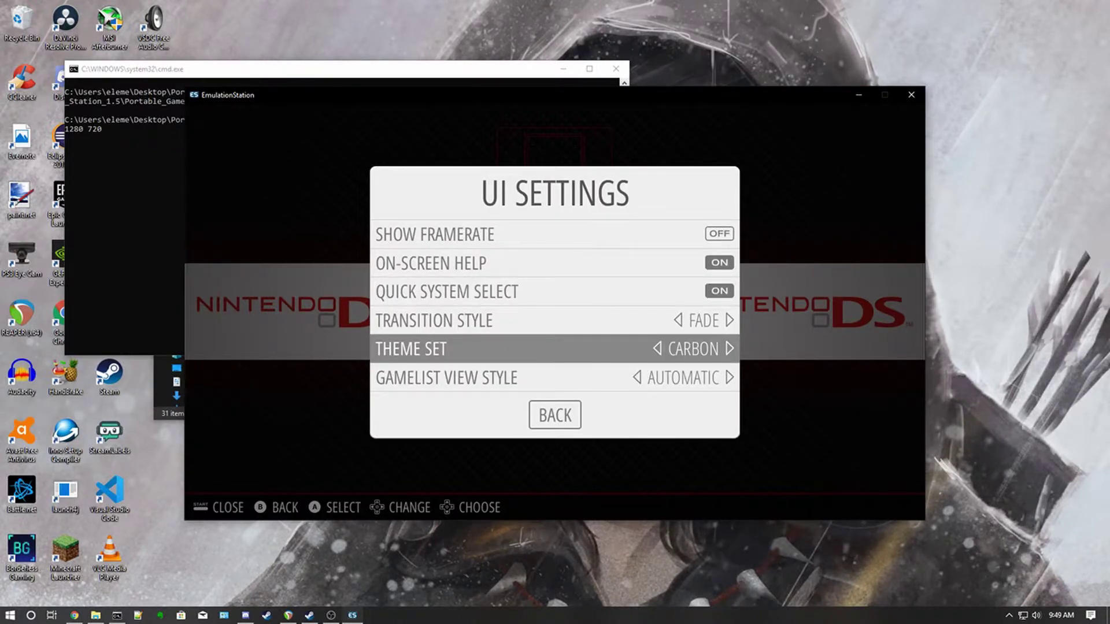
{"action": "key", "text": "Right"}
{"action": "key", "text": "Left"}
{"action": "key", "text": "Right"}
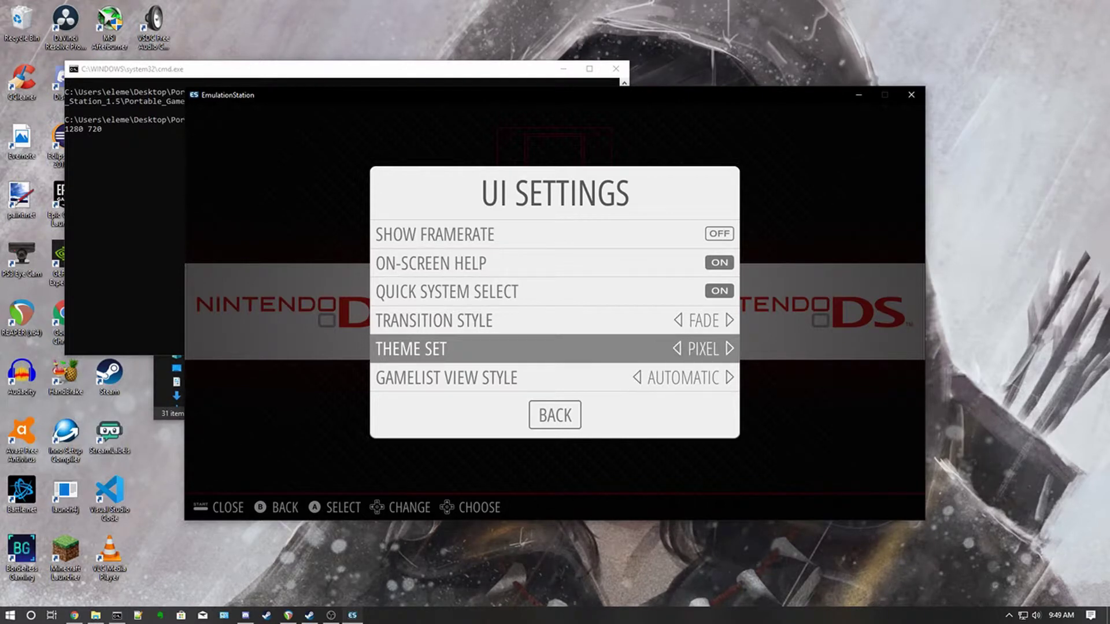
{"action": "key", "text": "Right"}
{"action": "key", "text": "Left"}
{"action": "key", "text": "Right"}
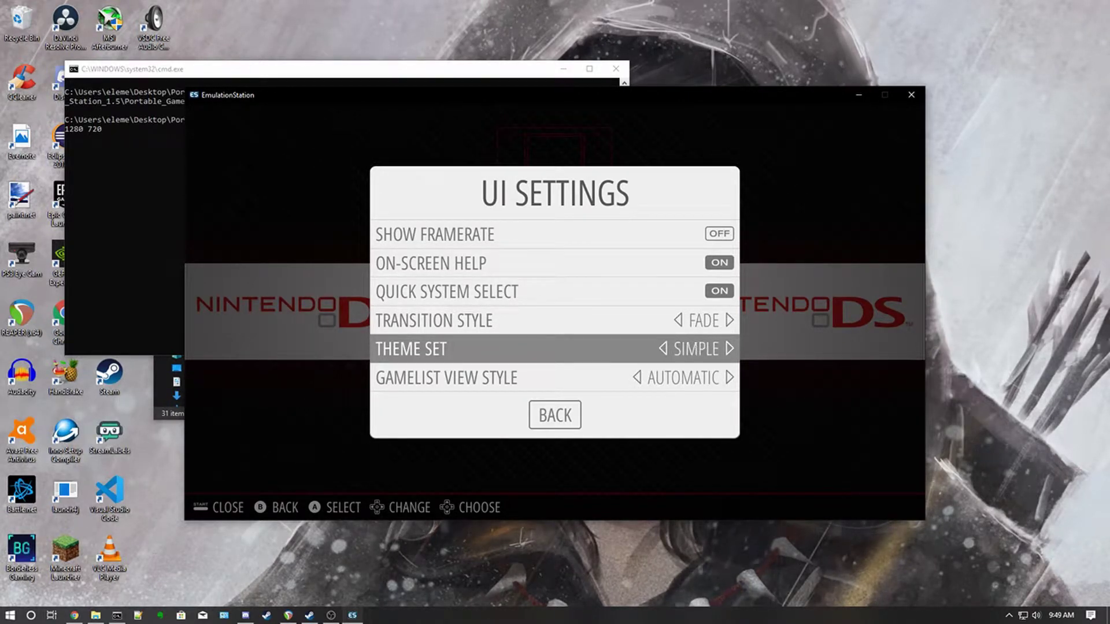
{"action": "key", "text": "Left"}
{"action": "key", "text": "Left"}
{"action": "key", "text": "Left"}
{"action": "key", "text": "Left"}
{"action": "key", "text": "Right"}
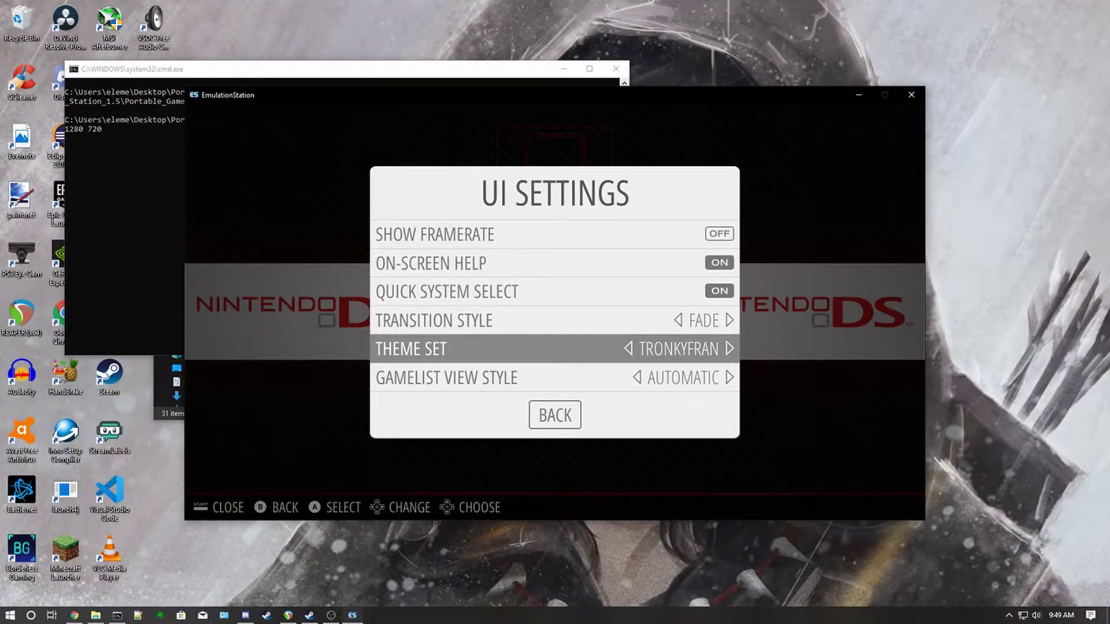
Set the gamelist view style to Video in the UI settings
{"action": "key", "text": "Down"}
{"action": "key", "text": "Left"}
{"action": "key", "text": "Down"}
{"action": "key", "text": "Up"}
{"action": "key", "text": "Up"}
Apply the Tronkyfran theme set and close the menu to view it on the Nintendo DS system screen
{"action": "key", "text": "Right"}
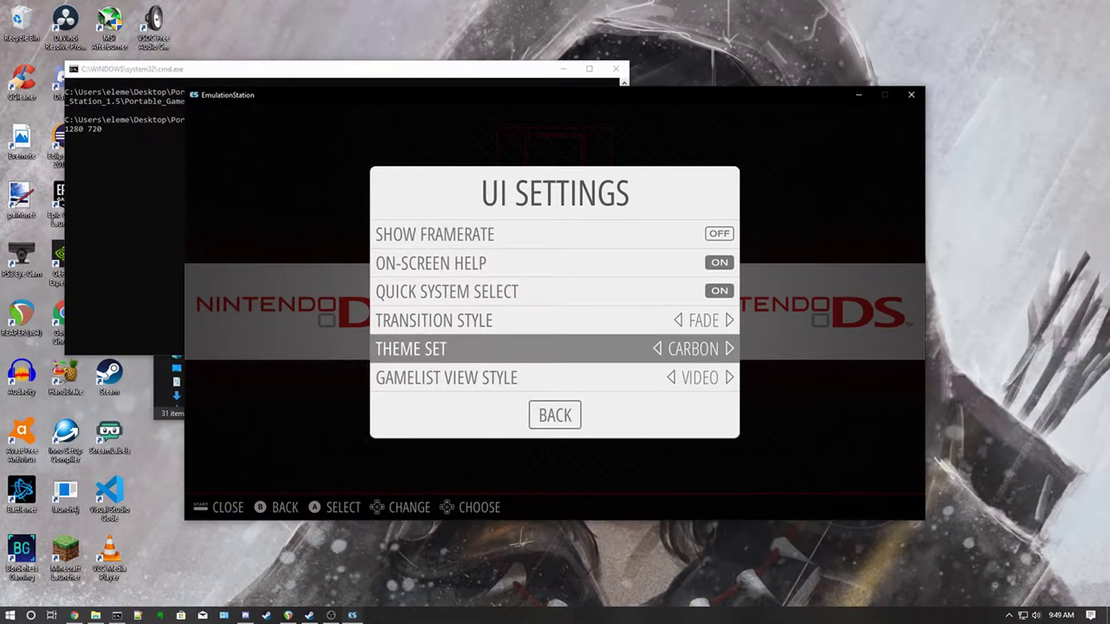
{"action": "key", "text": "Left"}
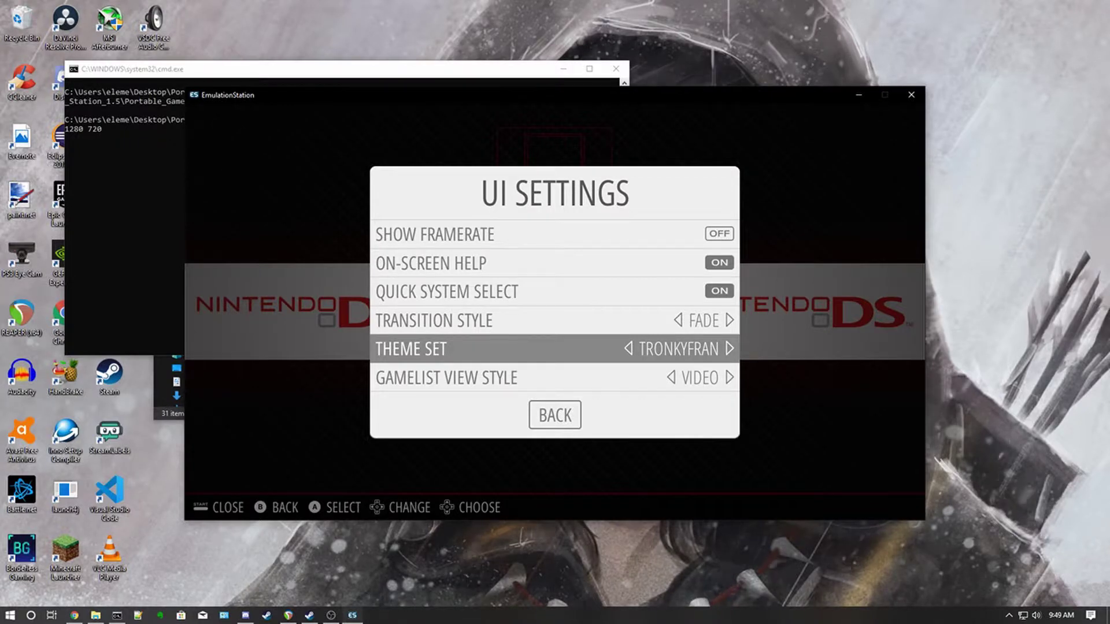
{"action": "key", "text": "Right"}
{"action": "key", "text": "Right"}
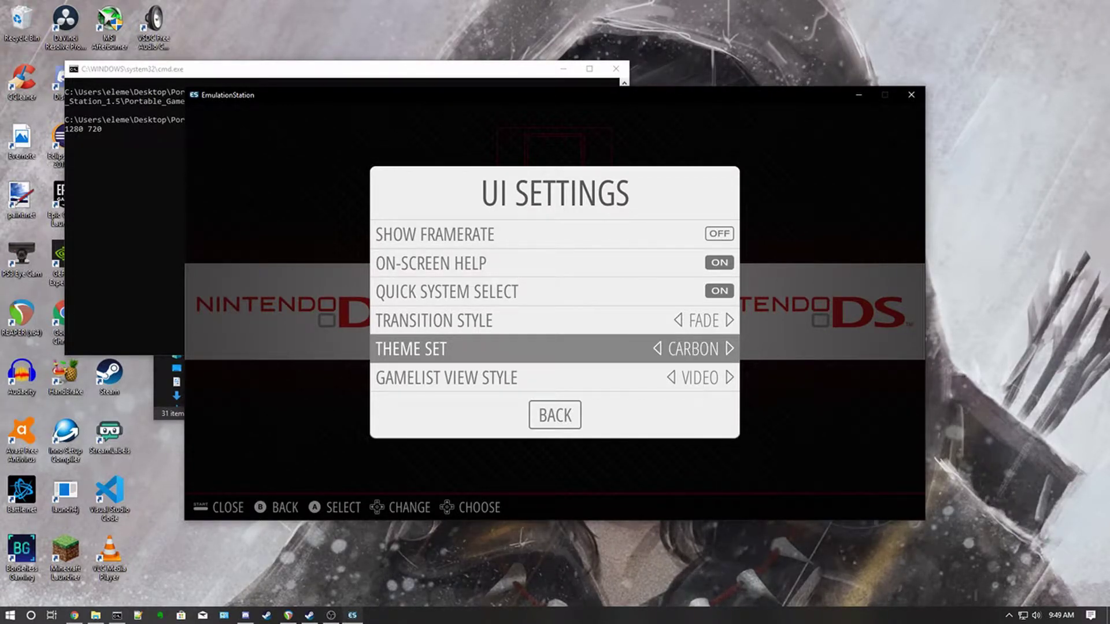
{"action": "key", "text": "Left"}
{"action": "key", "text": "Left"}
{"action": "key", "text": "Return"}
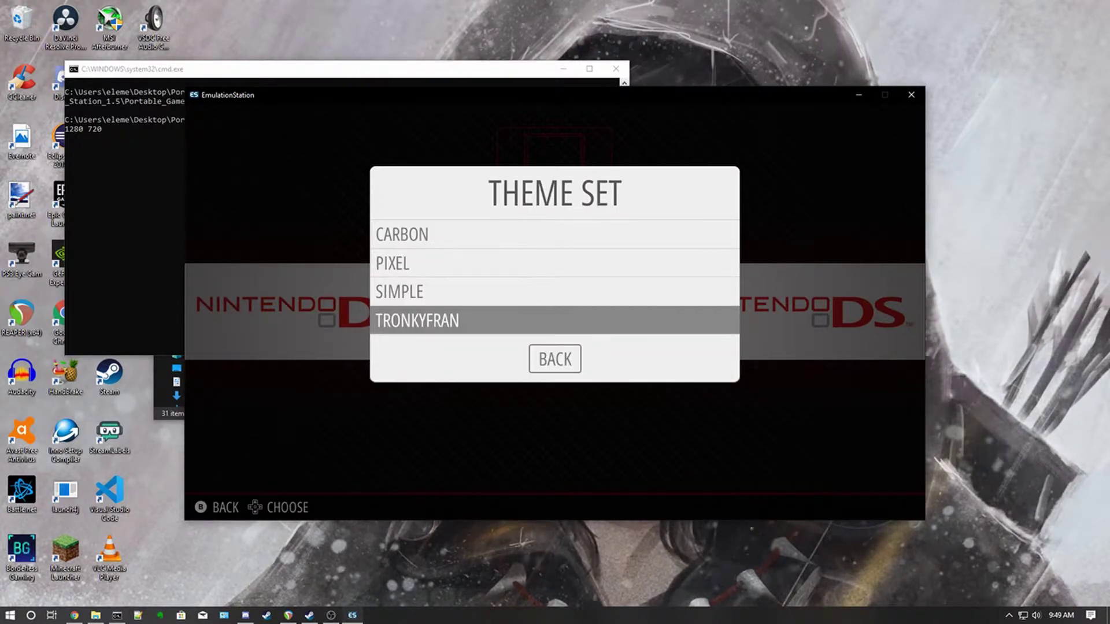
{"action": "key", "text": "Down"}
{"action": "key", "text": "Return"}
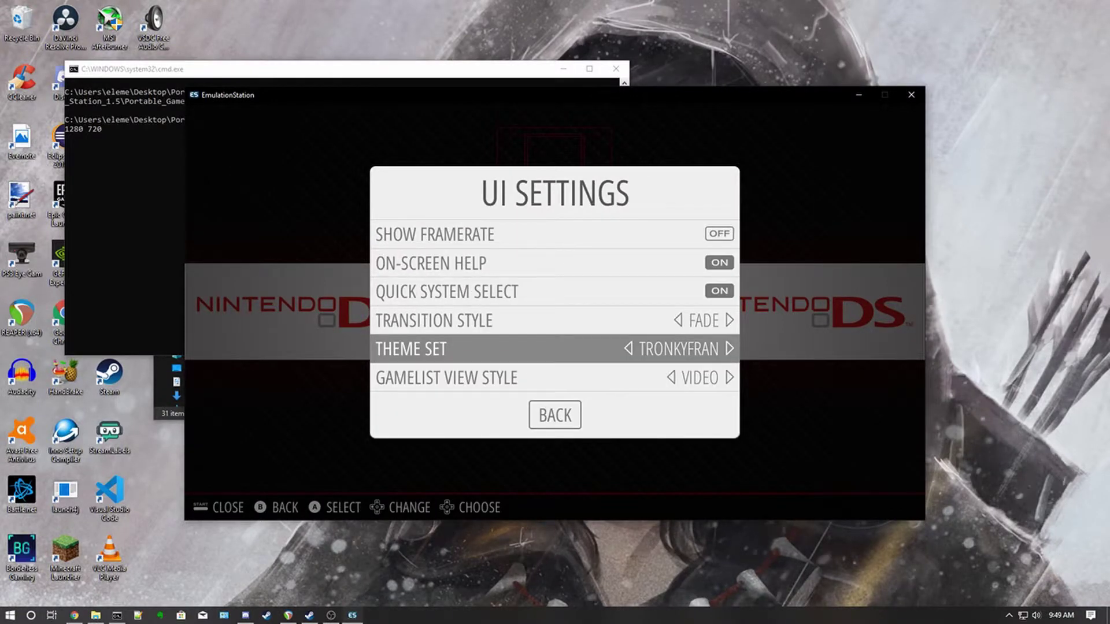
{"action": "key", "text": "Down"}
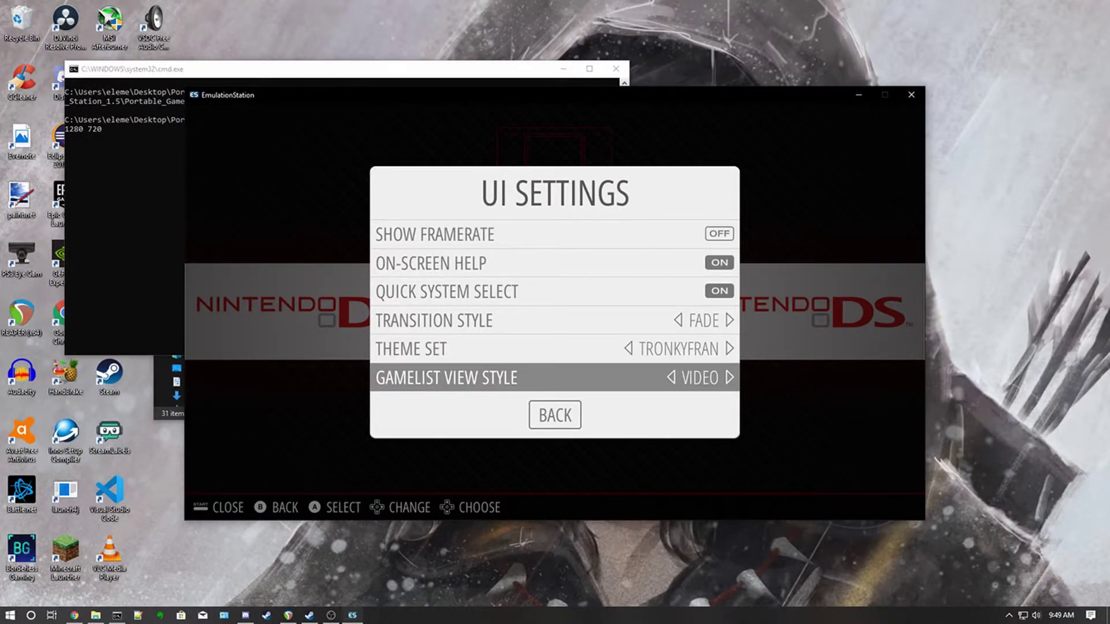
{"action": "key", "text": "Escape"}
{"action": "key", "text": "Down"}
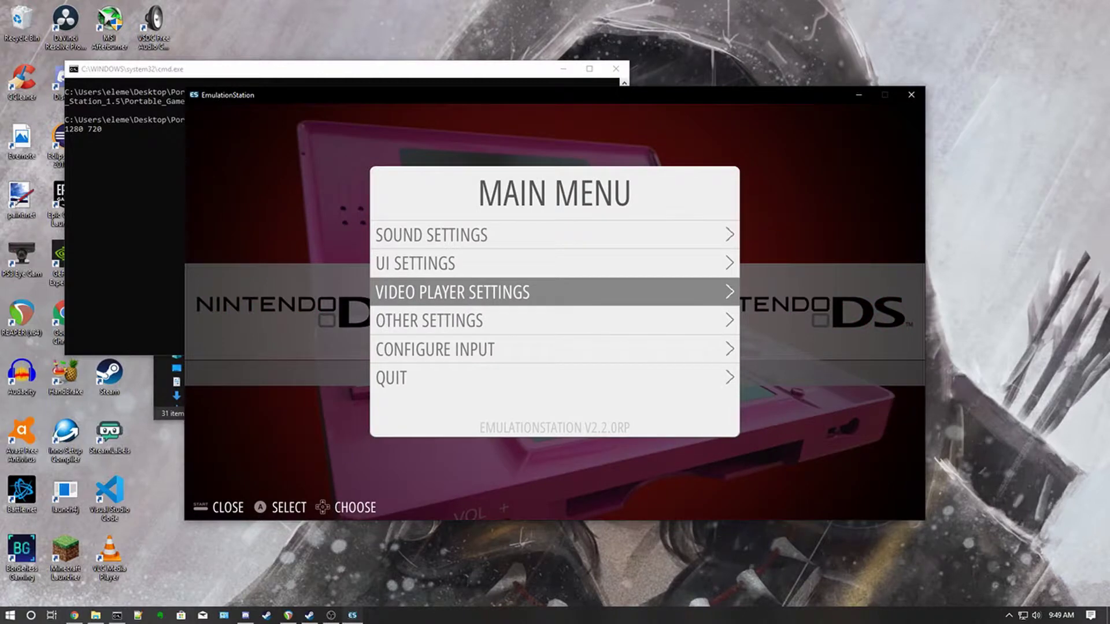
{"action": "key", "text": "Escape"}
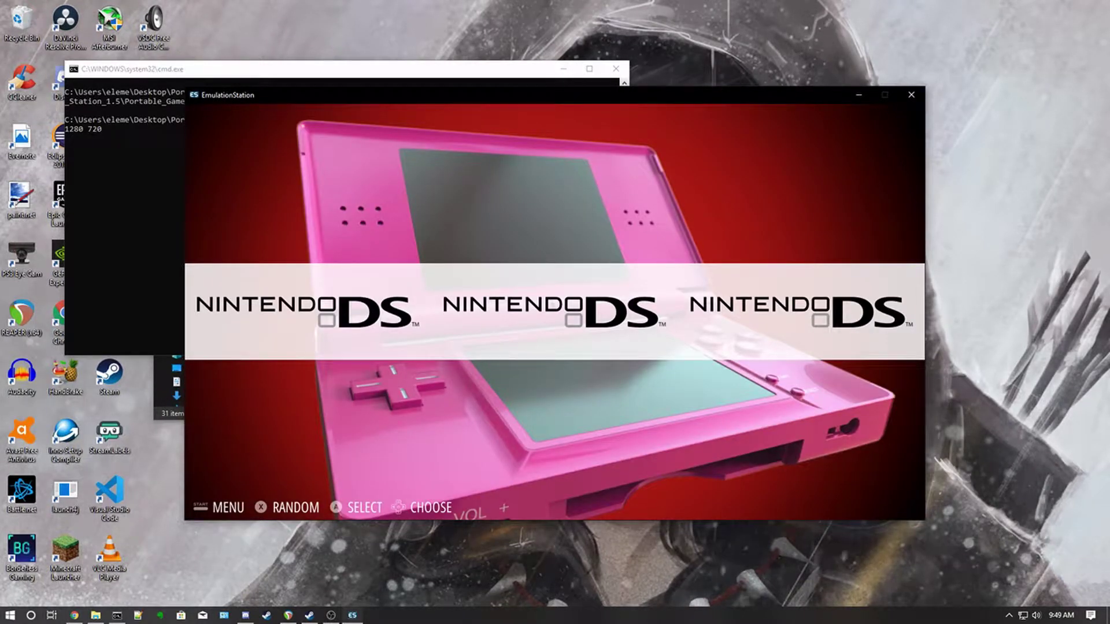
Reopen the UI settings from the main menu and set the theme set back to Carbon
{"action": "key", "text": "Escape"}
{"action": "key", "text": "Down"}
{"action": "key", "text": "Down"}
{"action": "key", "text": "Down"}
{"action": "key", "text": "Down"}
{"action": "key", "text": "Down"}
{"action": "key", "text": "Down"}
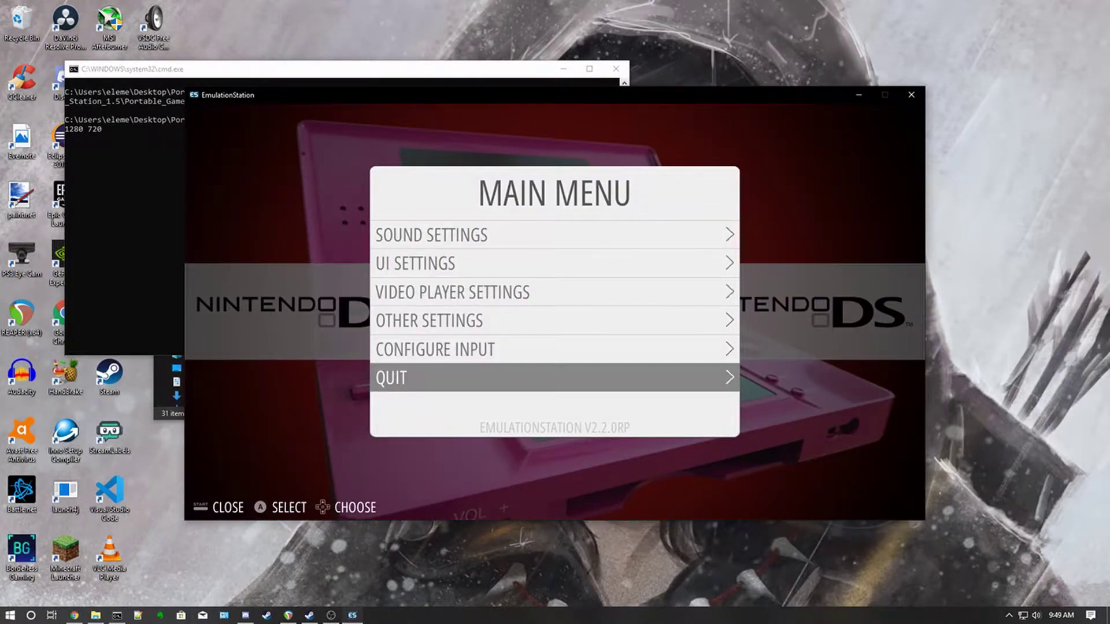
{"action": "key", "text": "Up"}
{"action": "key", "text": "Up"}
{"action": "key", "text": "Up"}
{"action": "key", "text": "Up"}
{"action": "key", "text": "Return"}
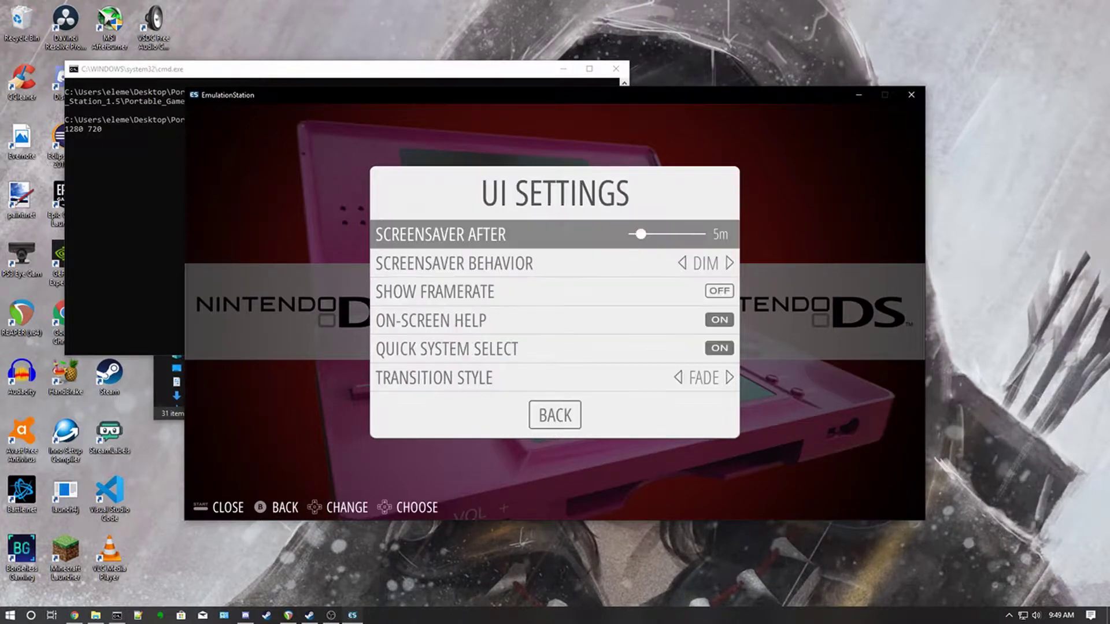
{"action": "key", "text": "Down"}
{"action": "key", "text": "Down"}
{"action": "key", "text": "Down"}
{"action": "key", "text": "Down"}
{"action": "key", "text": "Down"}
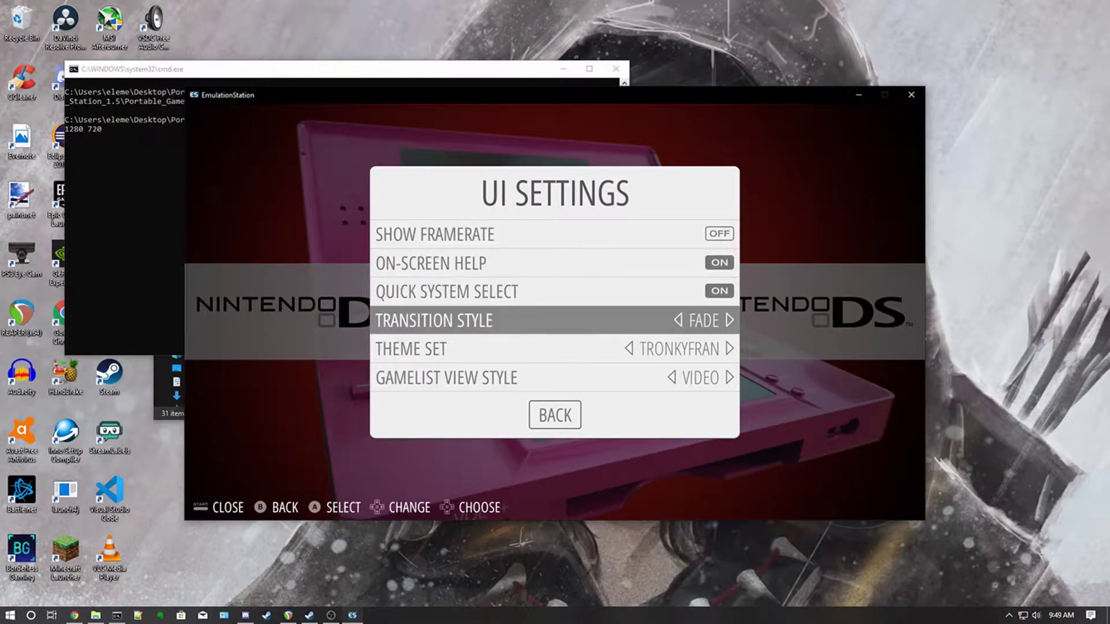
{"action": "key", "text": "Down"}
{"action": "key", "text": "Right"}
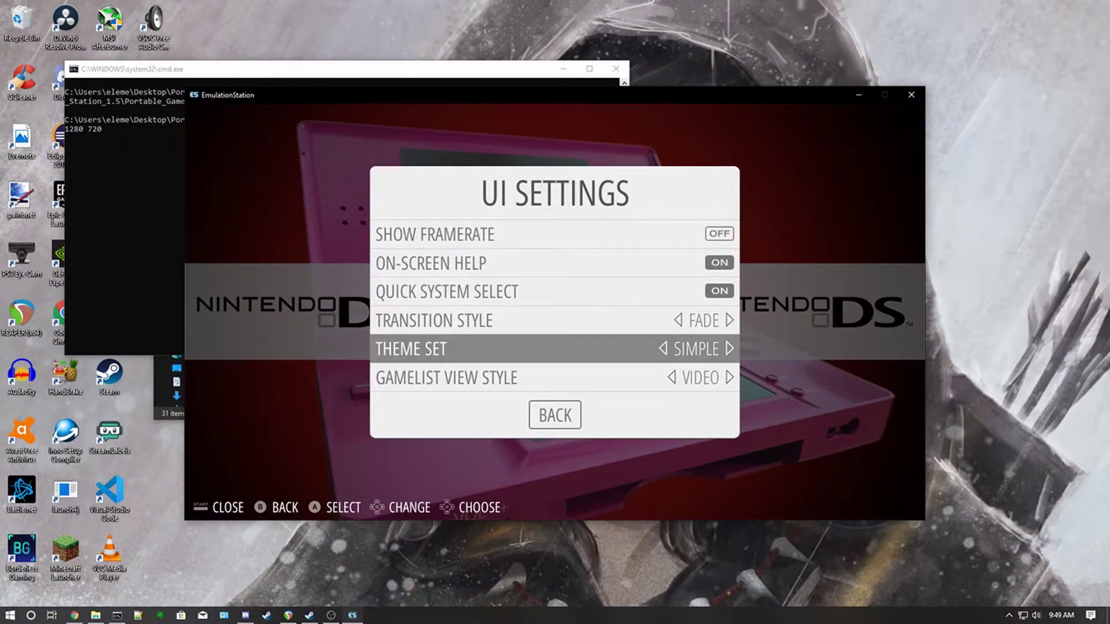
{"action": "key", "text": "Left"}
{"action": "key", "text": "Left"}
Look through the gamelist view style options Automatic, Basic, Detailed and Video
{"action": "key", "text": "Down"}
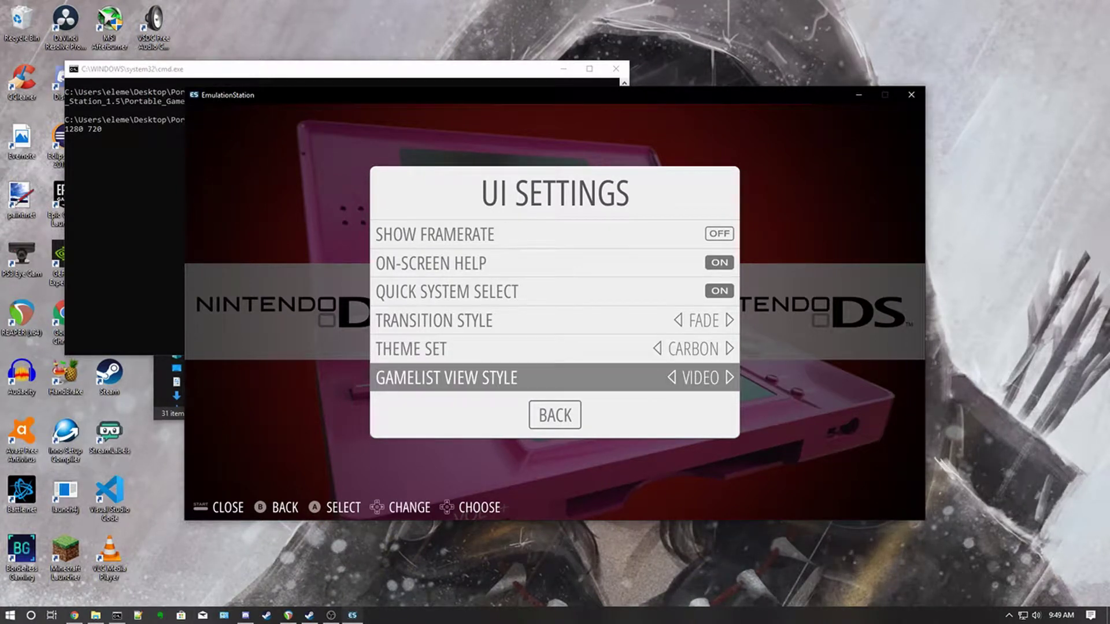
{"action": "key", "text": "Right"}
{"action": "key", "text": "Right"}
{"action": "key", "text": "Right"}
{"action": "key", "text": "Right"}
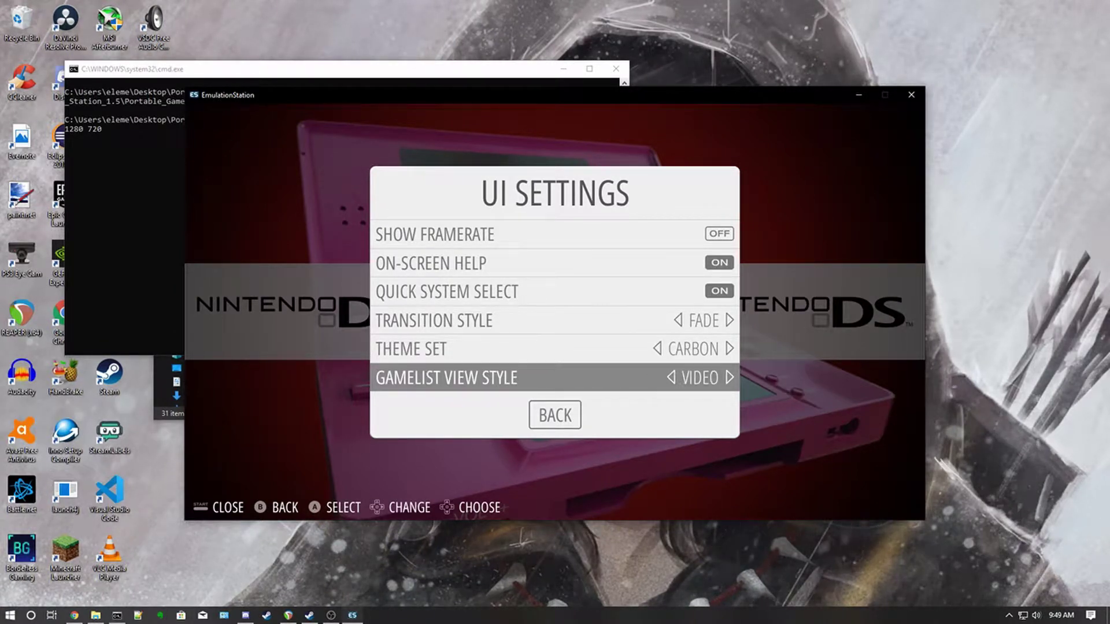
{"action": "key", "text": "Left"}
{"action": "key", "text": "Left"}
{"action": "key", "text": "Left"}
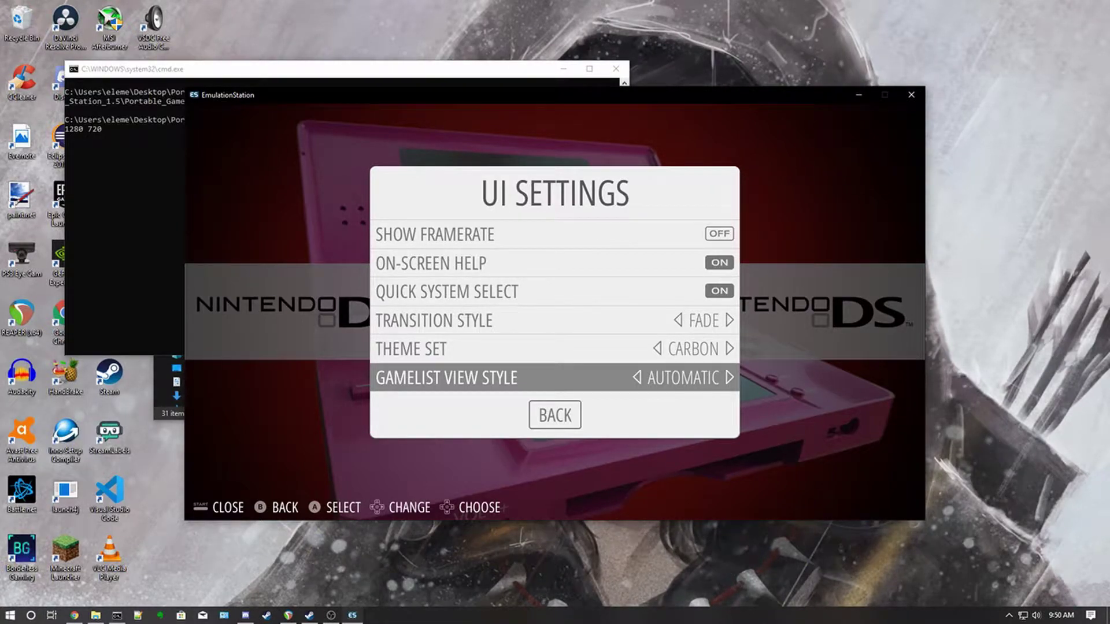
{"action": "key", "text": "Right"}
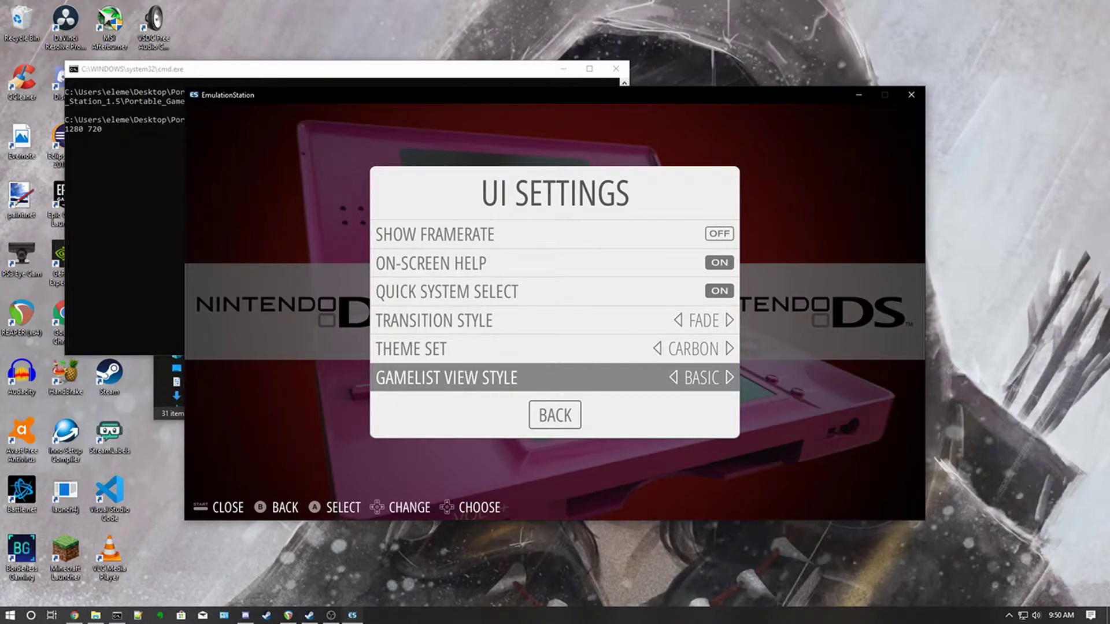
{"action": "key", "text": "Right"}
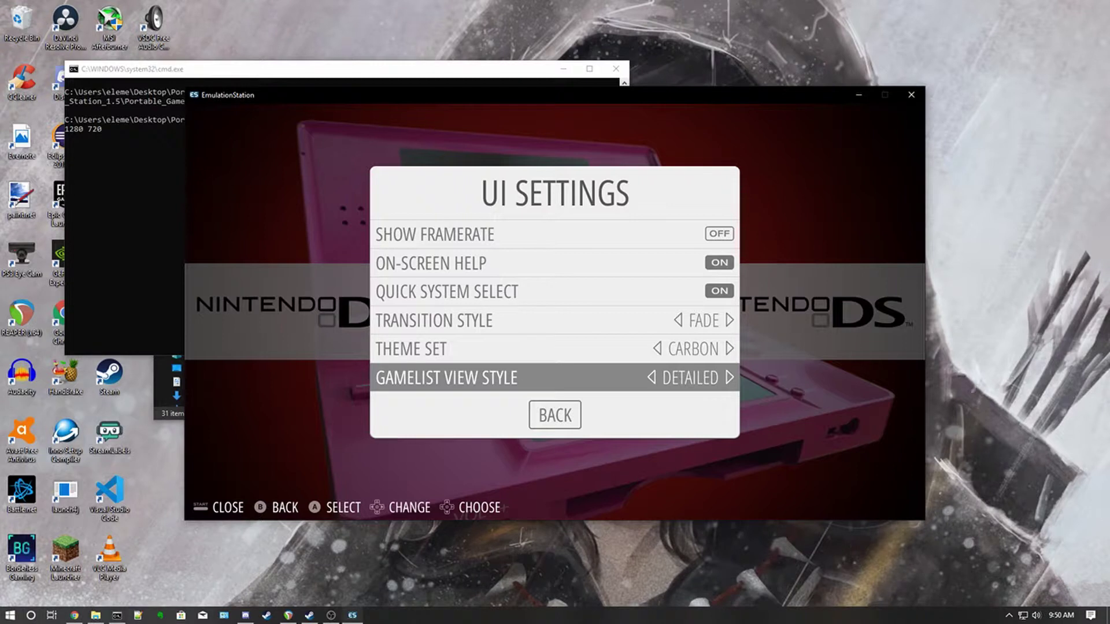
{"action": "key", "text": "Right"}
{"action": "key", "text": "Right"}
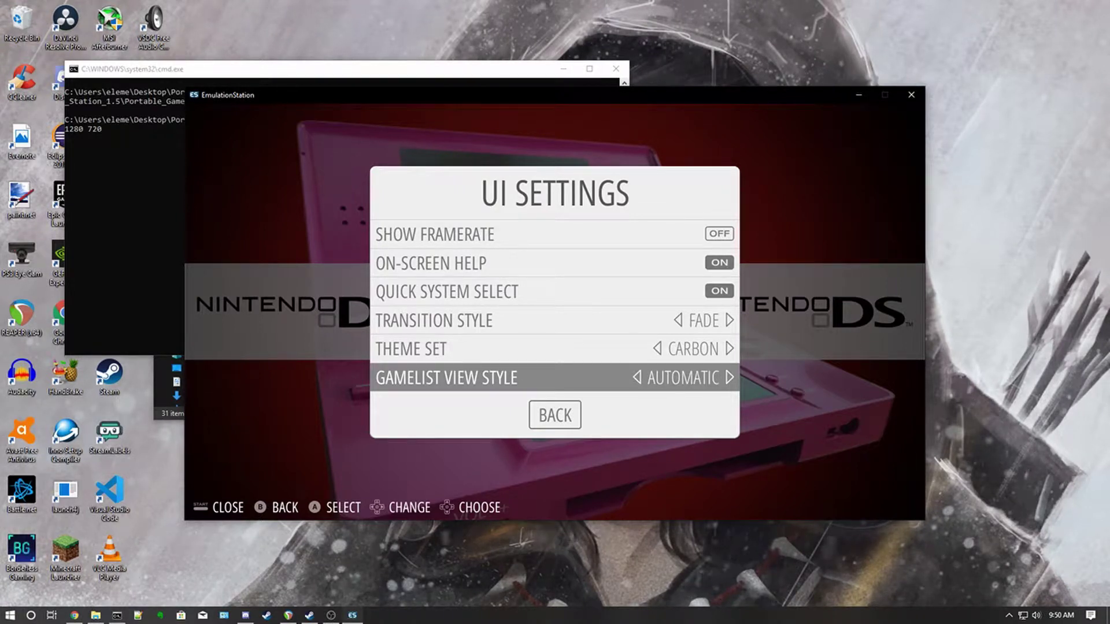
{"action": "key", "text": "Left"}
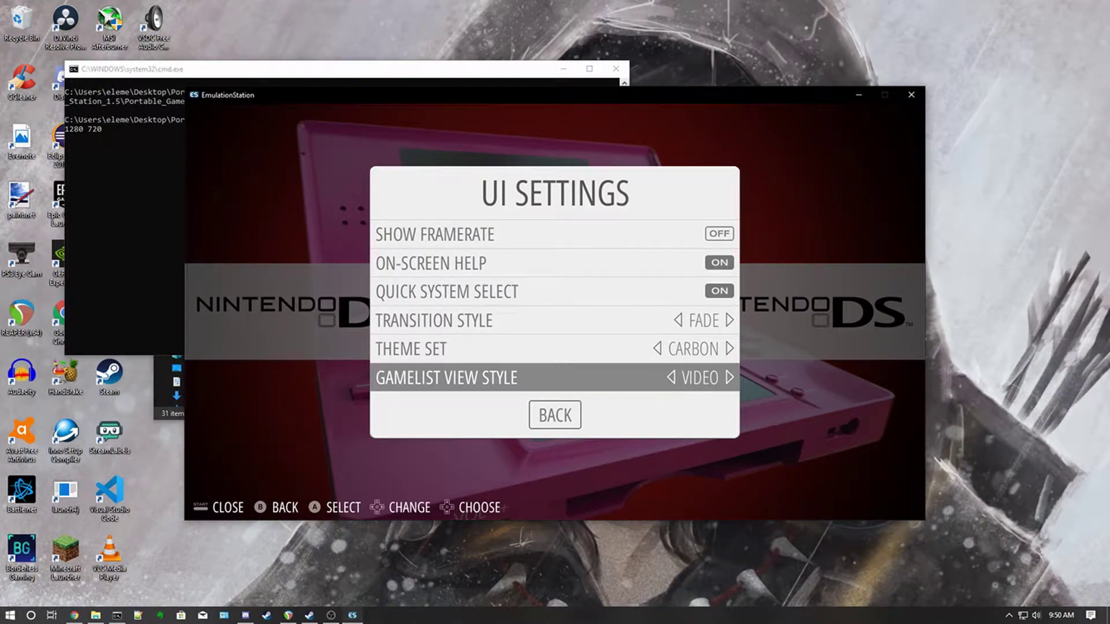
Set the gamelist view style to Basic and return to the main menu, applying the UI settings
{"action": "key", "text": "Down"}
{"action": "key", "text": "Up"}
{"action": "key", "text": "Up"}
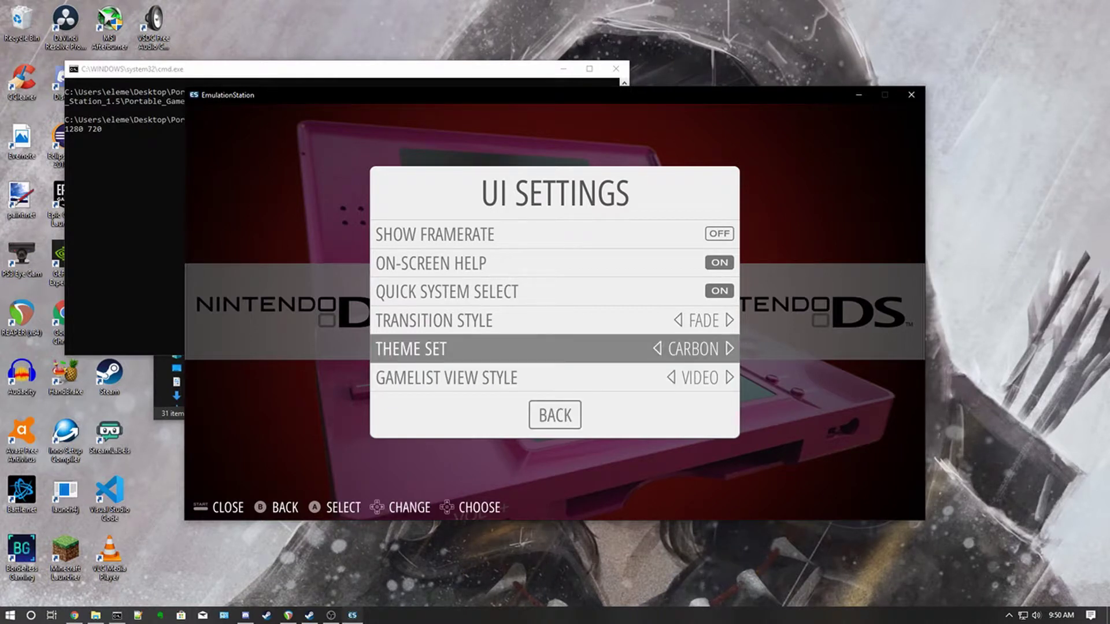
{"action": "key", "text": "Down"}
{"action": "key", "text": "Left"}
{"action": "key", "text": "Left"}
{"action": "key", "text": "Left"}
{"action": "key", "text": "Left"}
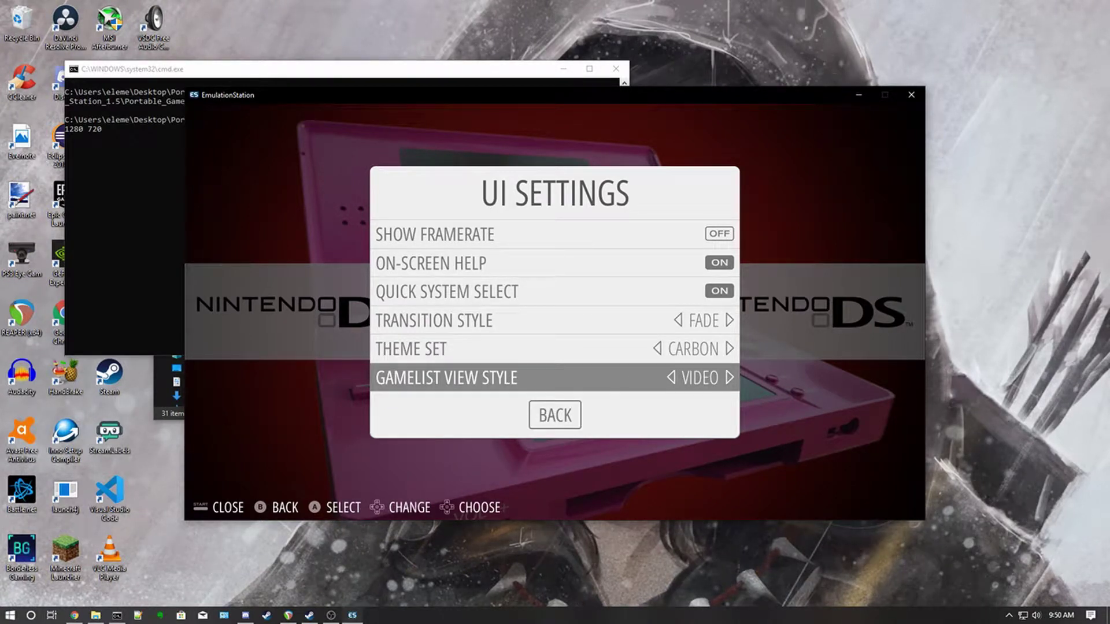
{"action": "key", "text": "Right"}
{"action": "key", "text": "Right"}
{"action": "key", "text": "Down"}
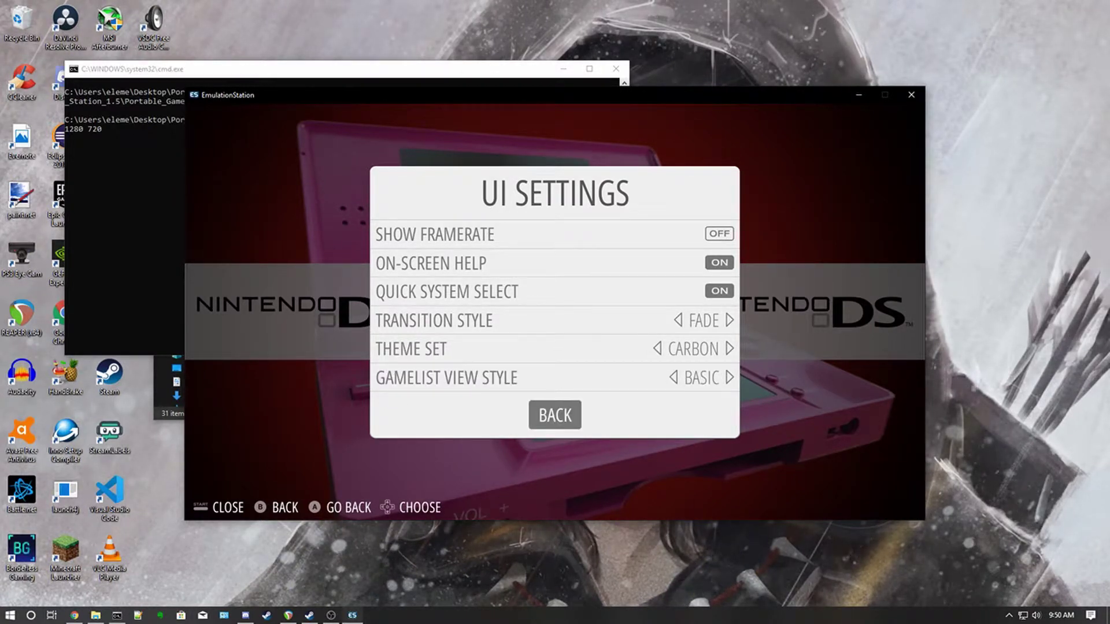
{"action": "key", "text": "Return"}
Open the other settings from the main menu to view the metadata, gamelist parsing and VRAM limit options
{"action": "key", "text": "Down"}
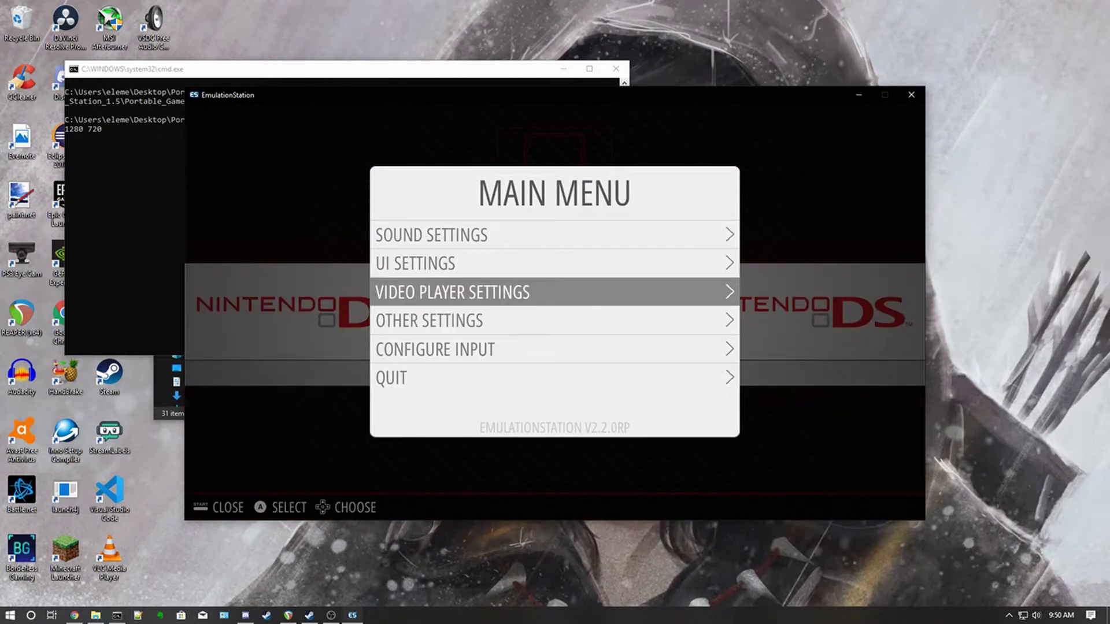
{"action": "key", "text": "Down"}
{"action": "key", "text": "Down"}
{"action": "key", "text": "Up"}
{"action": "key", "text": "Return"}
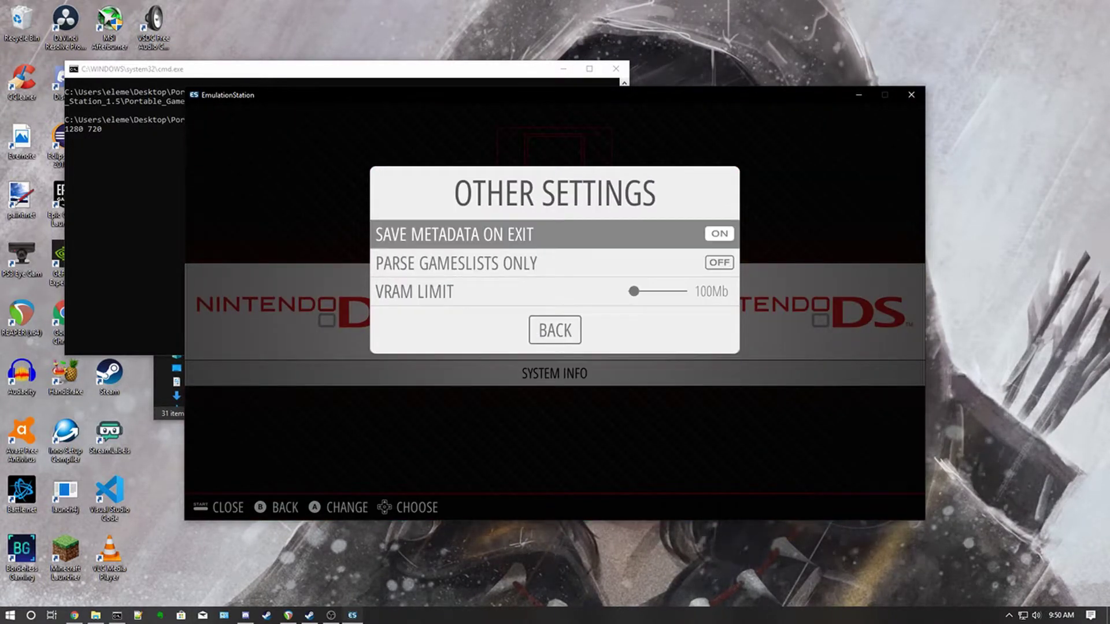
Return from the other settings to the main menu, look over the input configuration and quit entries, and close the menu
{"action": "key", "text": "Down"}
{"action": "key", "text": "Down"}
{"action": "key", "text": "Down"}
{"action": "key", "text": "Return"}
{"action": "key", "text": "Down"}
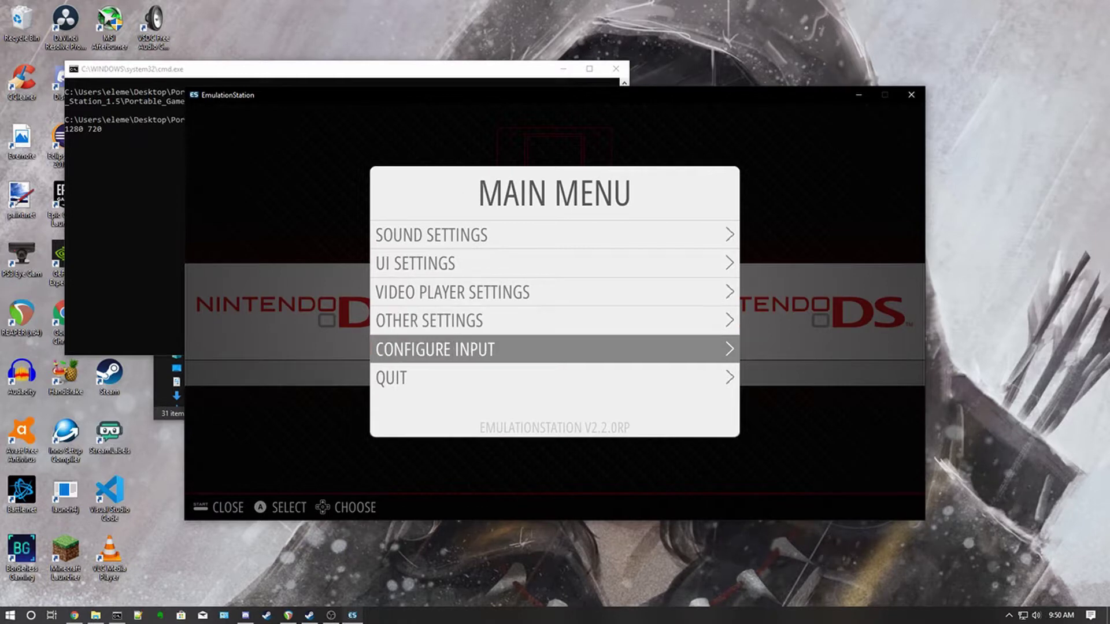
{"action": "key", "text": "Return"}
{"action": "key", "text": "BackSpace"}
{"action": "key", "text": "Down"}
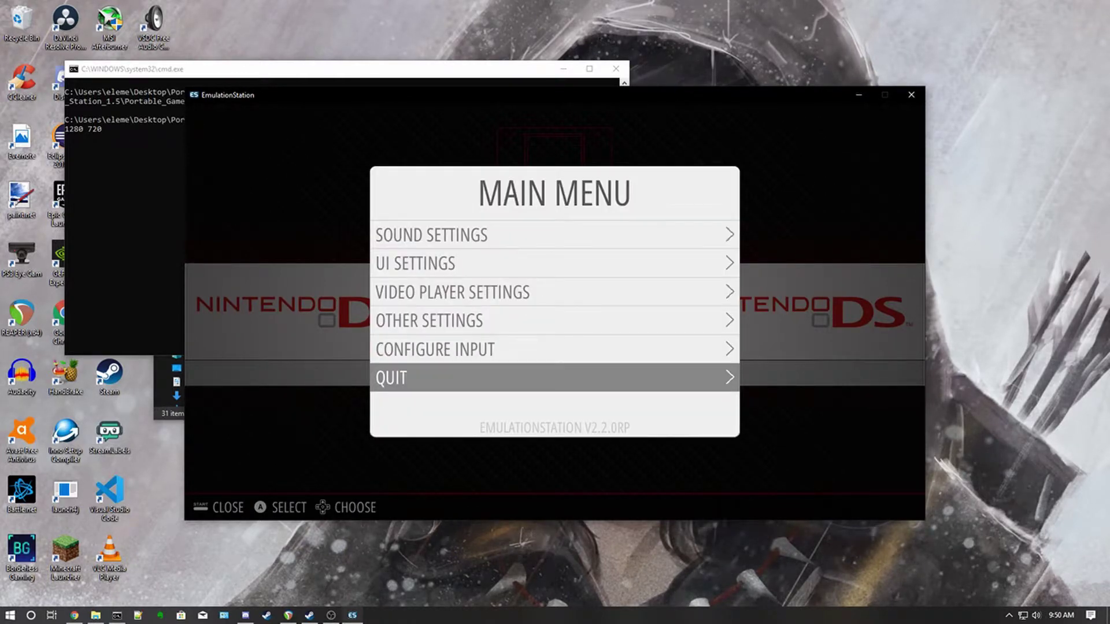
{"action": "key", "text": "Up"}
{"action": "key", "text": "BackSpace"}
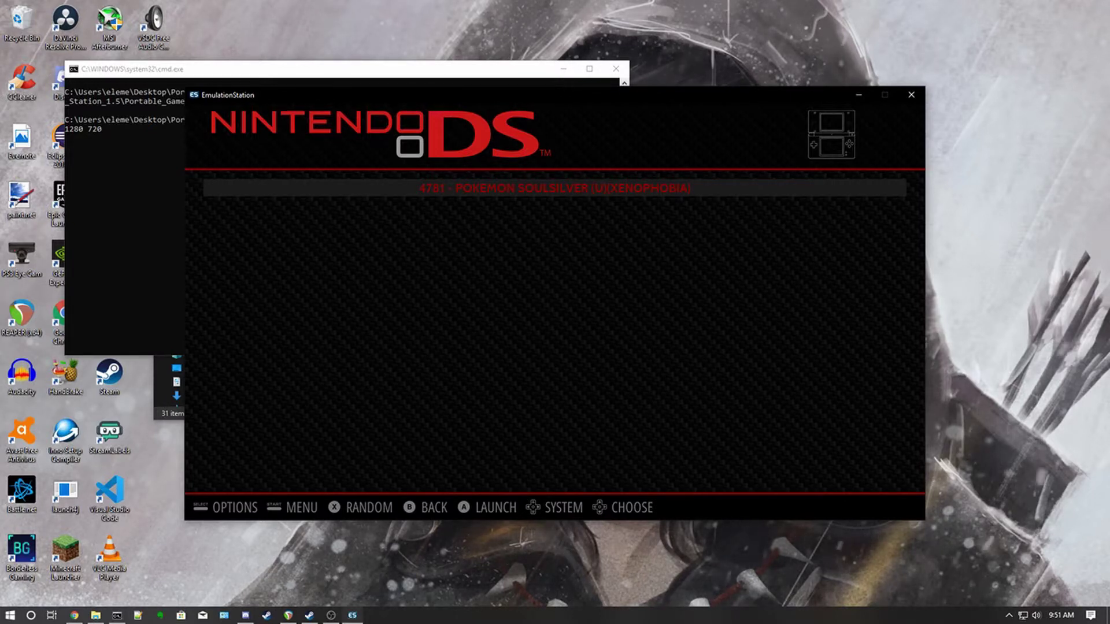
Launch Pokemon SoulSilver from the Nintendo DS game list and toggle RetroArch's menu on over the running game
{"action": "key", "text": "Return"}
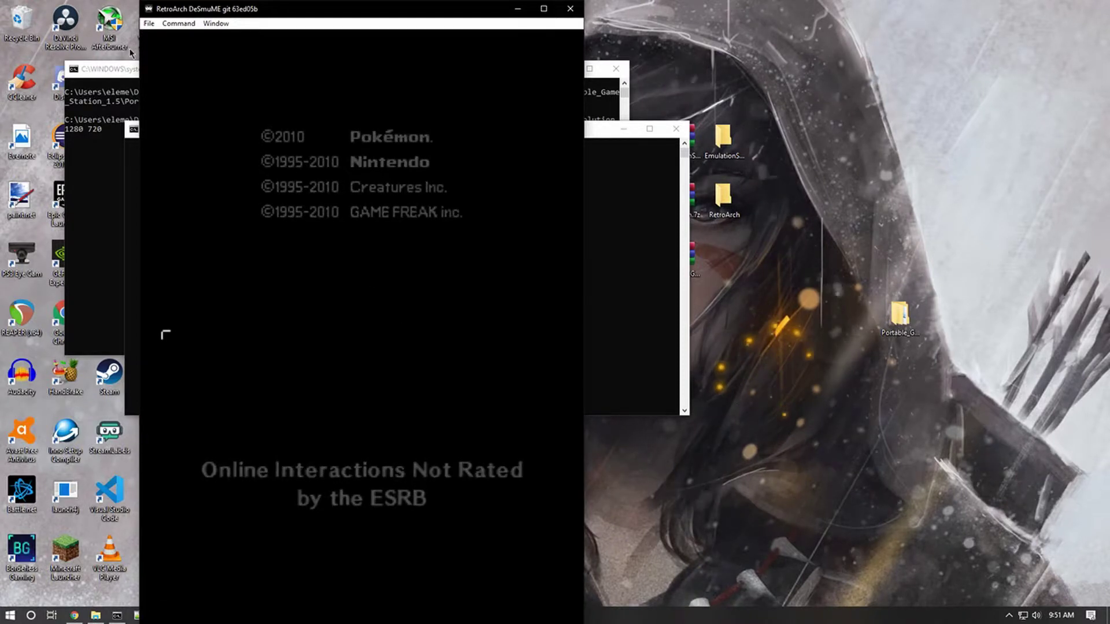
{"action": "left_click", "coordinate": [148, 24]}
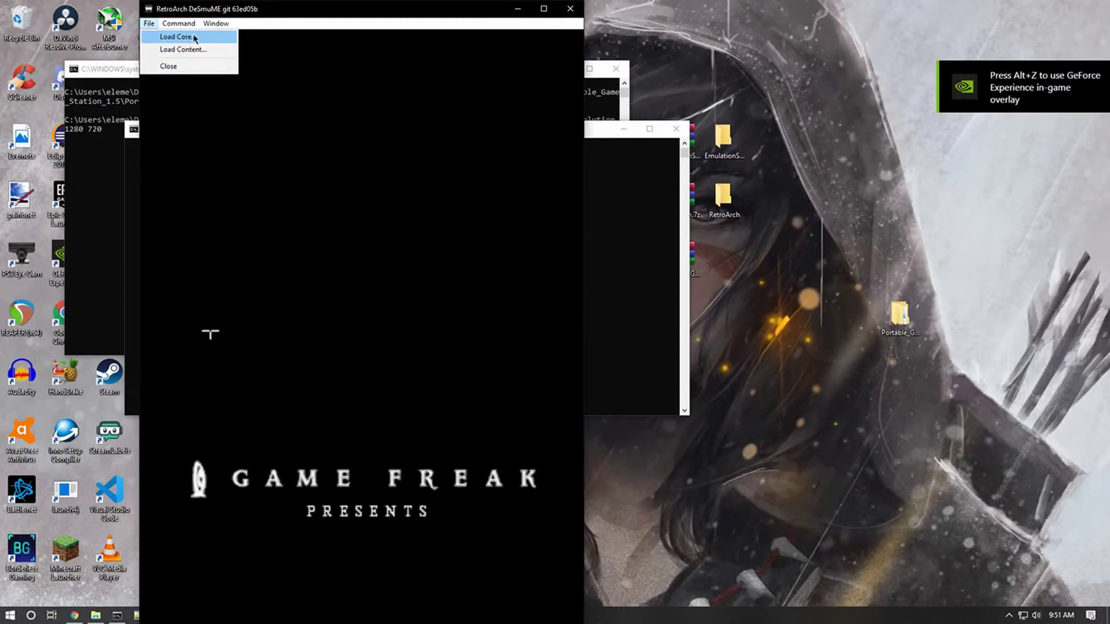
{"action": "mouse_move", "coordinate": [190, 28]}
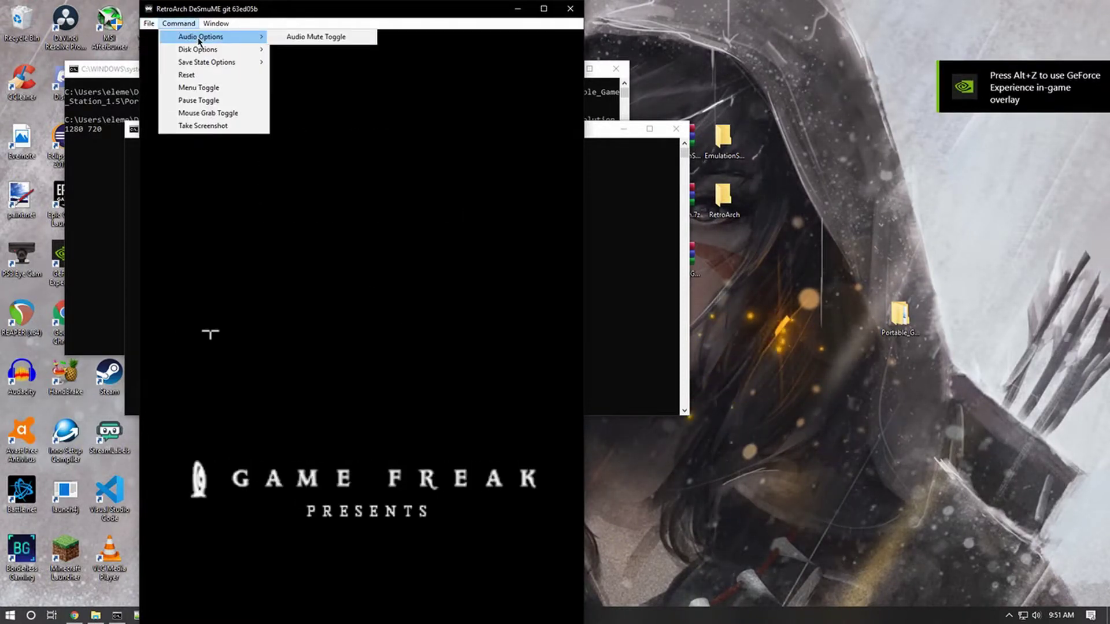
{"action": "left_click", "coordinate": [198, 87]}
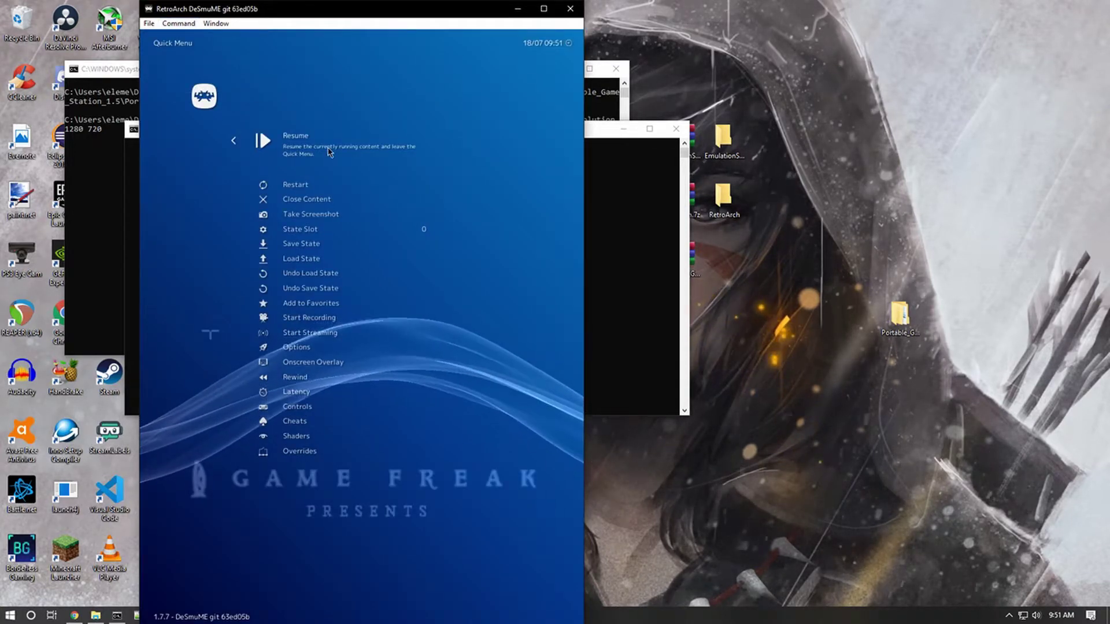
Look through the Quick Menu entries, return to RetroArch's main menu and look over its entries
{"action": "key", "text": "Down"}
{"action": "key", "text": "Down"}
{"action": "key", "text": "Down"}
{"action": "key", "text": "Down"}
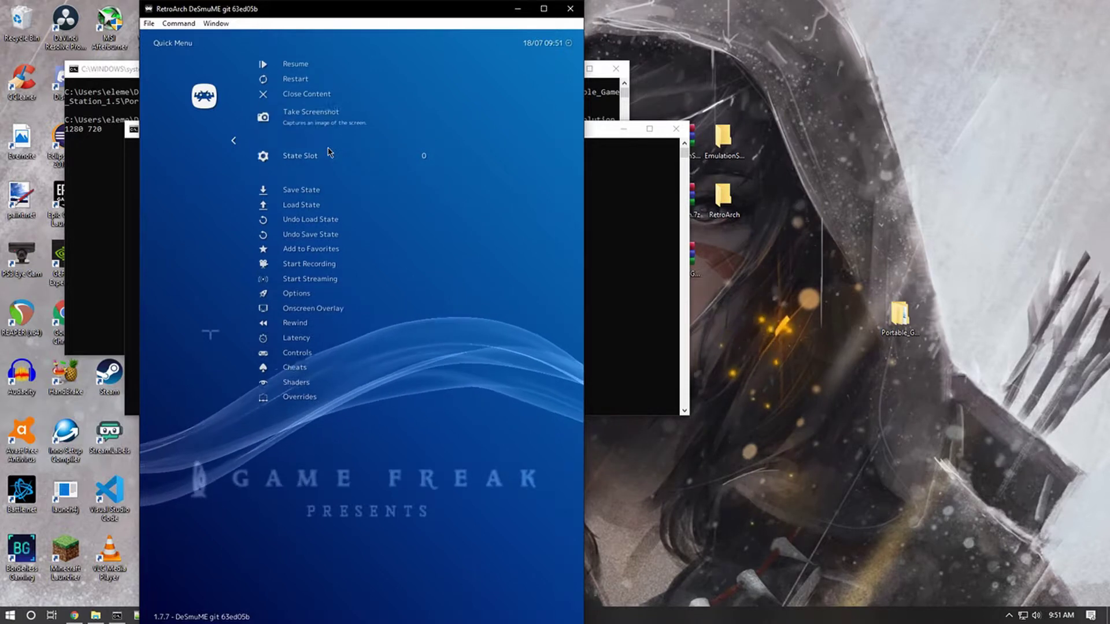
{"action": "key", "text": "Up"}
{"action": "key", "text": "BackSpace"}
{"action": "key", "text": "Down"}
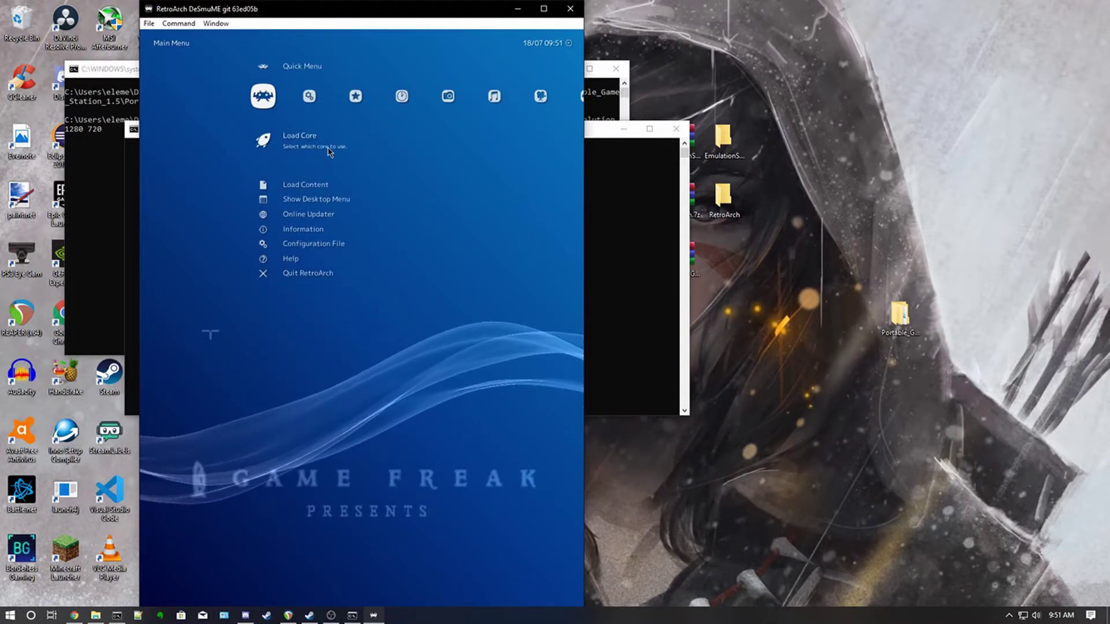
{"action": "key", "text": "Down"}
{"action": "key", "text": "Down"}
Open RetroArch's Video settings and turn on Start in Fullscreen Mode
{"action": "key", "text": "Right"}
{"action": "key", "text": "Down"}
{"action": "key", "text": "Down"}
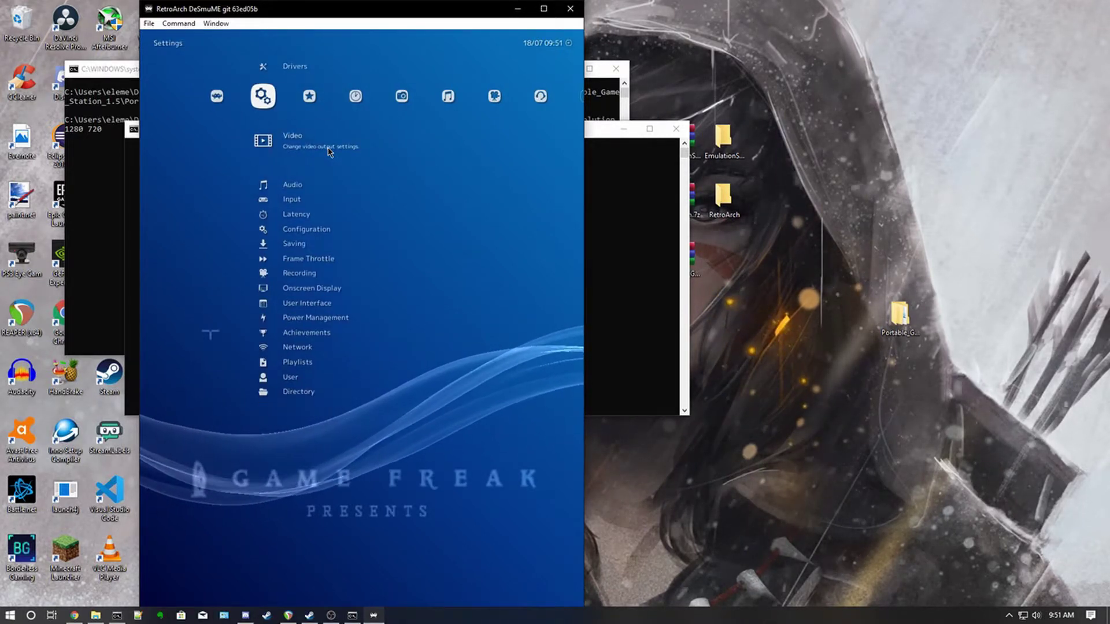
{"action": "key", "text": "Up"}
{"action": "key", "text": "Return"}
{"action": "key", "text": "Down"}
{"action": "key", "text": "Down"}
{"action": "key", "text": "Down"}
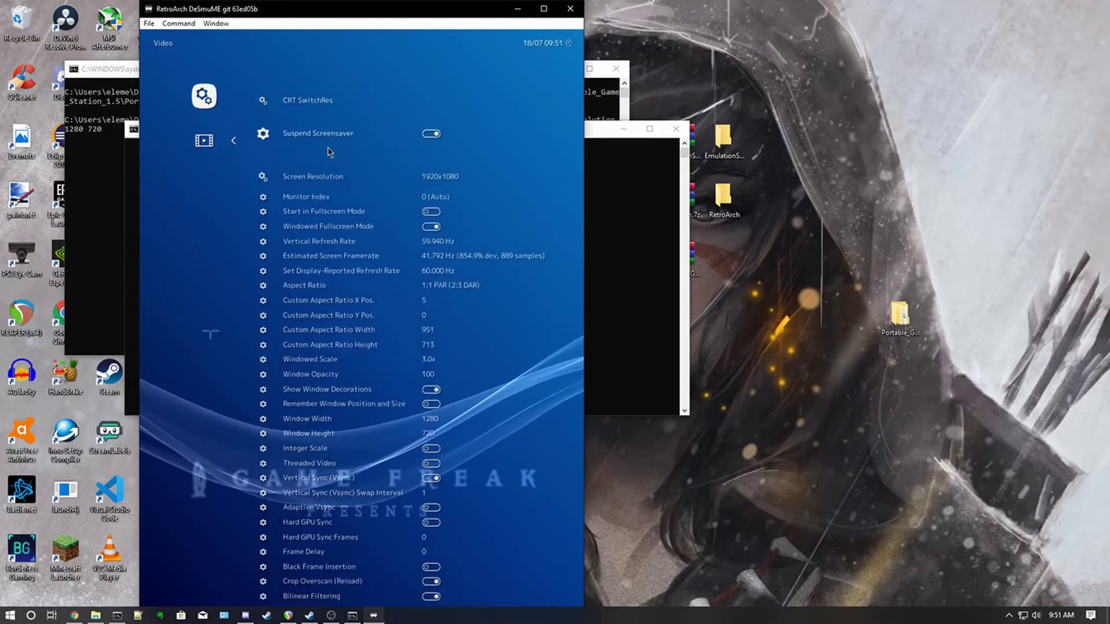
{"action": "key", "text": "Escape"}
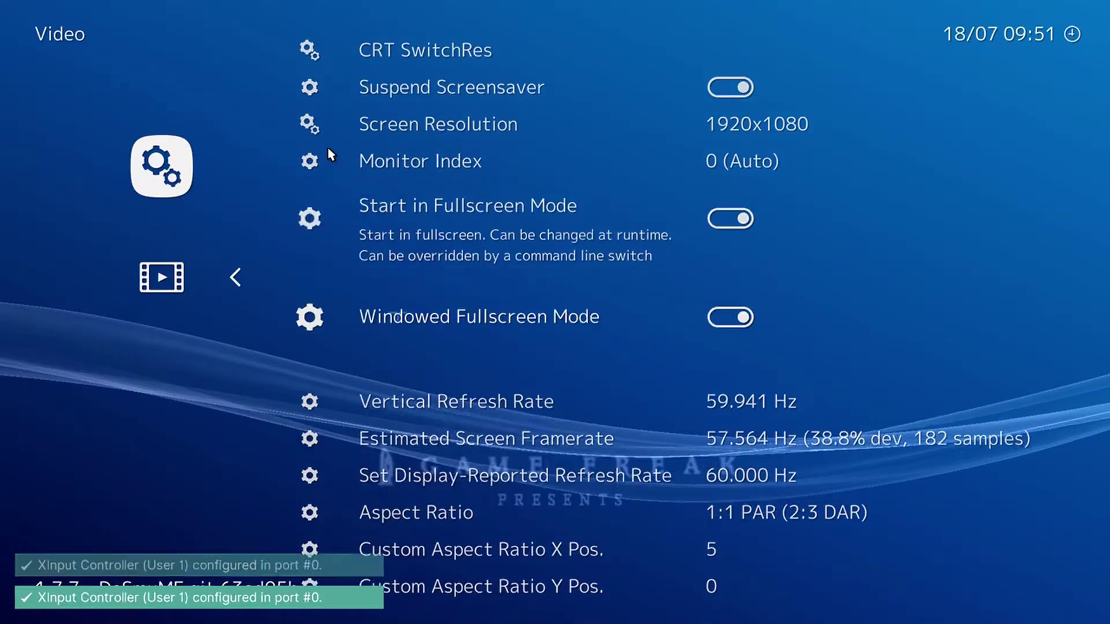
Look through the remaining Video settings, from refresh rate and aspect ratio to Vsync and Crop Overscan
{"action": "key", "text": "Down"}
{"action": "key", "text": "Down"}
{"action": "key", "text": "Down"}
{"action": "key", "text": "Down"}
{"action": "key", "text": "Down"}
{"action": "key", "text": "Down"}
{"action": "key", "text": "Down"}
{"action": "key", "text": "Down"}
{"action": "key", "text": "Down"}
{"action": "key", "text": "Down"}
{"action": "key", "text": "Down"}
{"action": "key", "text": "Down"}
{"action": "key", "text": "Down"}
{"action": "key", "text": "Down"}
{"action": "key", "text": "Down"}
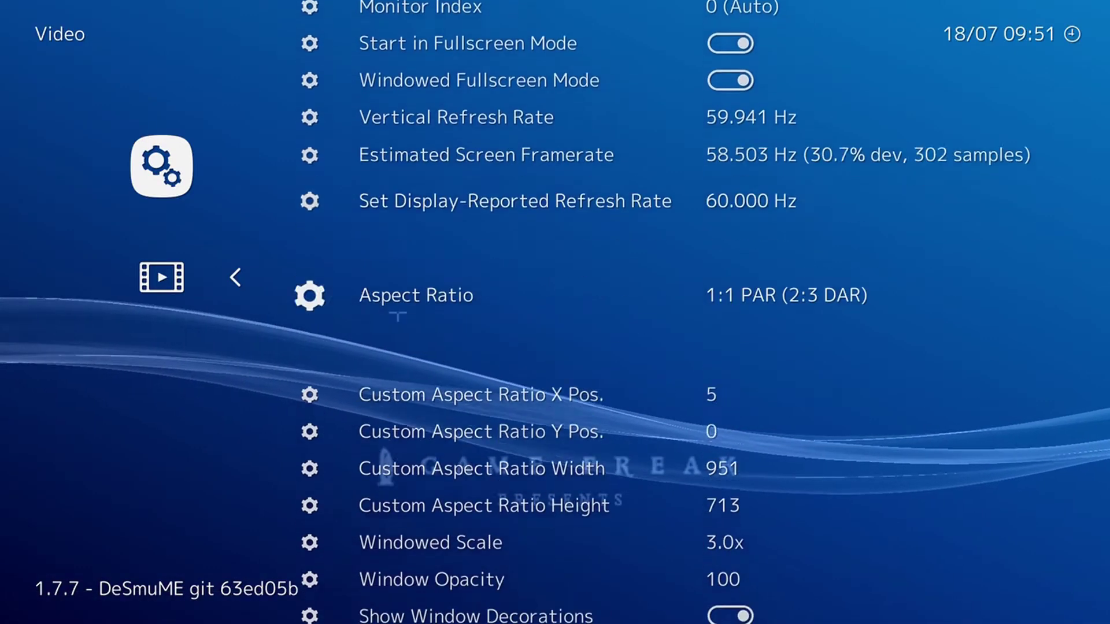
{"action": "key", "text": "Down"}
{"action": "key", "text": "Down"}
{"action": "key", "text": "Down"}
{"action": "key", "text": "Down"}
{"action": "key", "text": "Down"}
{"action": "key", "text": "Down"}
{"action": "key", "text": "Down"}
{"action": "key", "text": "Down"}
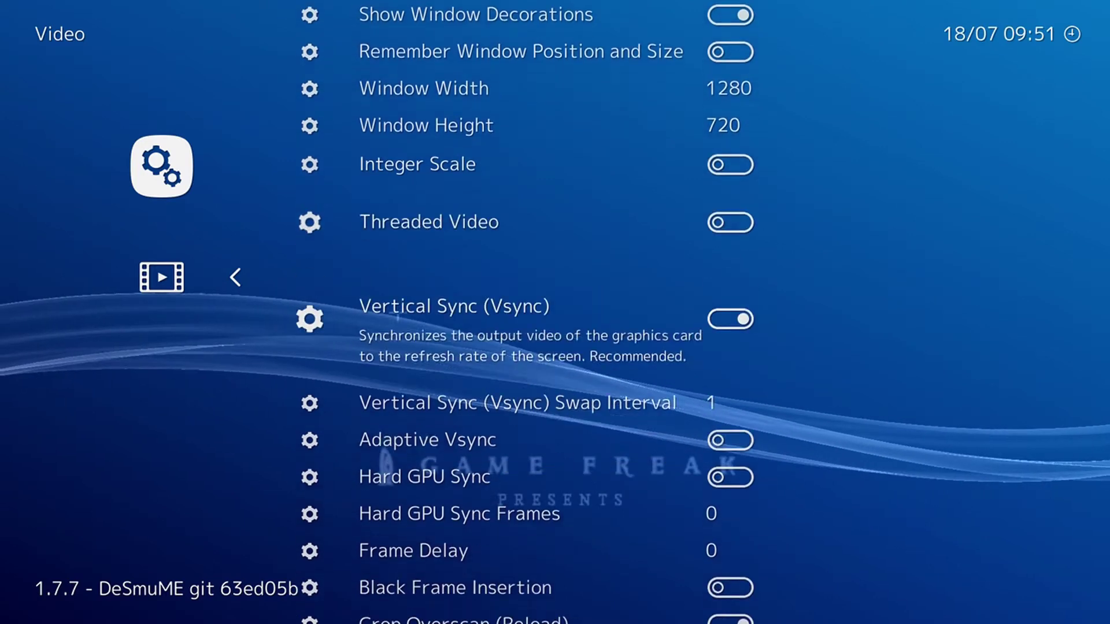
{"action": "key", "text": "Down"}
{"action": "key", "text": "Down"}
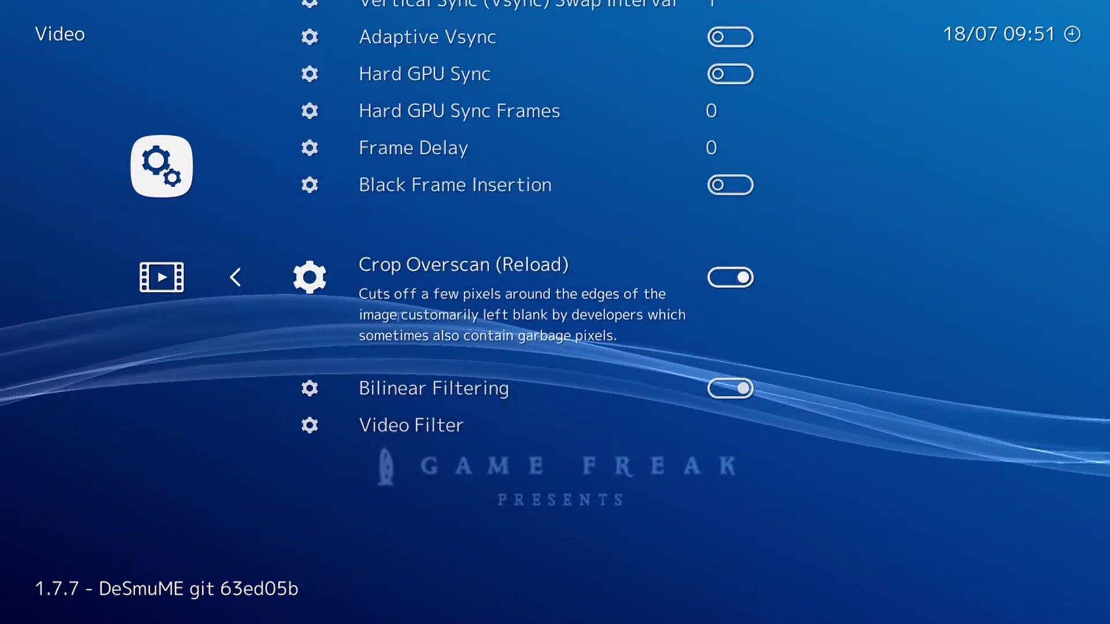
Leave the Video settings and open the Input settings
{"action": "key", "text": "BackSpace"}
{"action": "key", "text": "Down"}
{"action": "key", "text": "Down"}
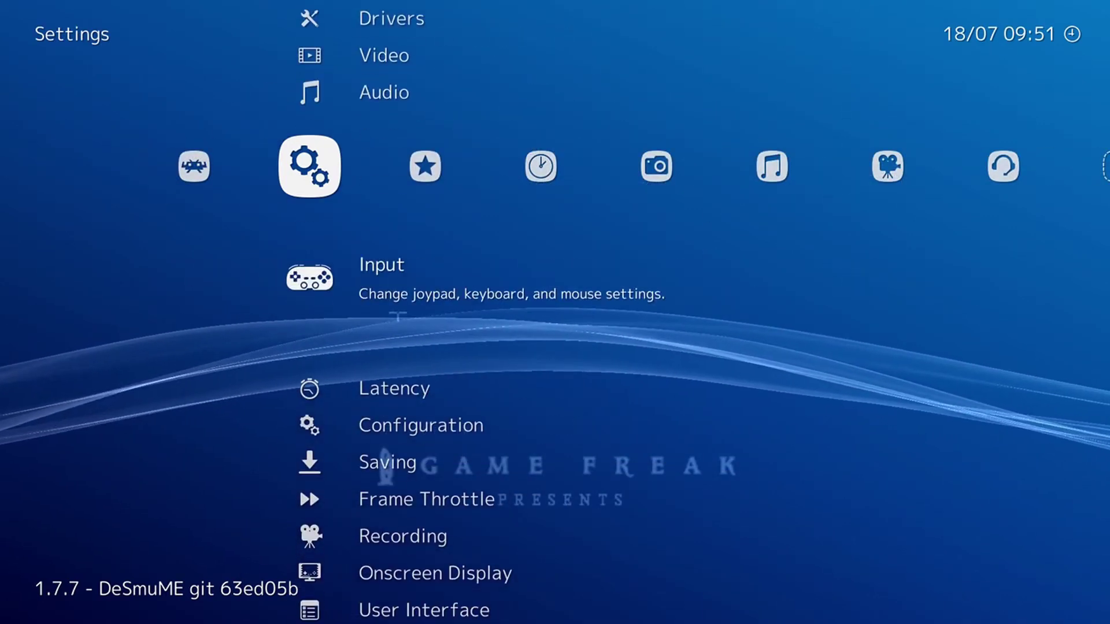
{"action": "key", "text": "Return"}
Set the Menu Toggle Gamepad Combo to Hold Start (2 seconds)
{"action": "key", "text": "Down"}
{"action": "key", "text": "Down"}
{"action": "key", "text": "Down"}
{"action": "key", "text": "Down"}
{"action": "key", "text": "Down"}
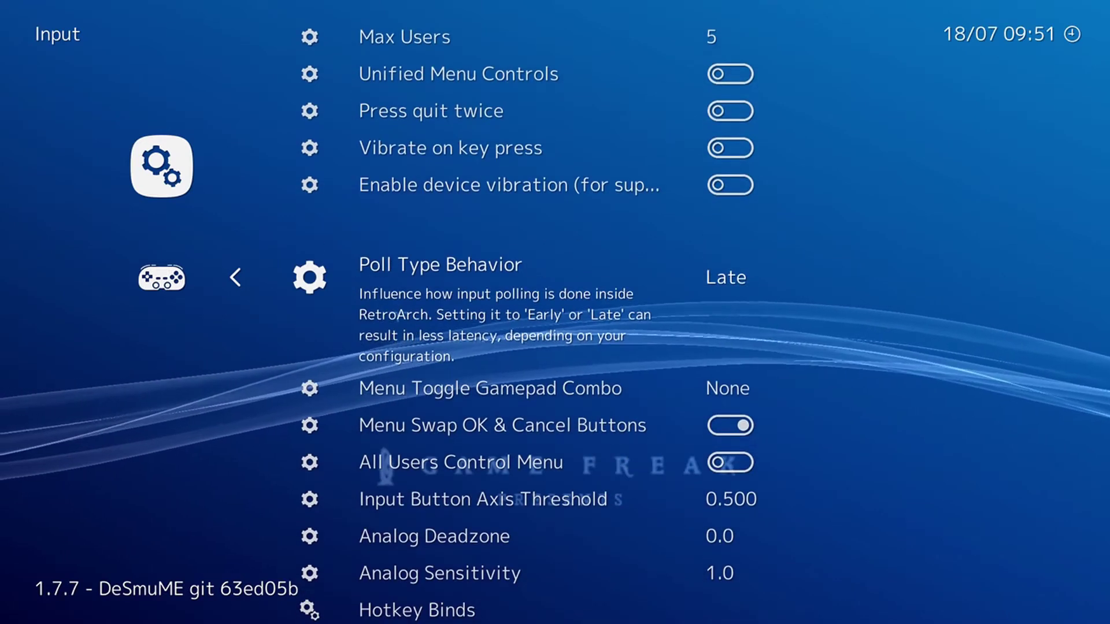
{"action": "key", "text": "Down"}
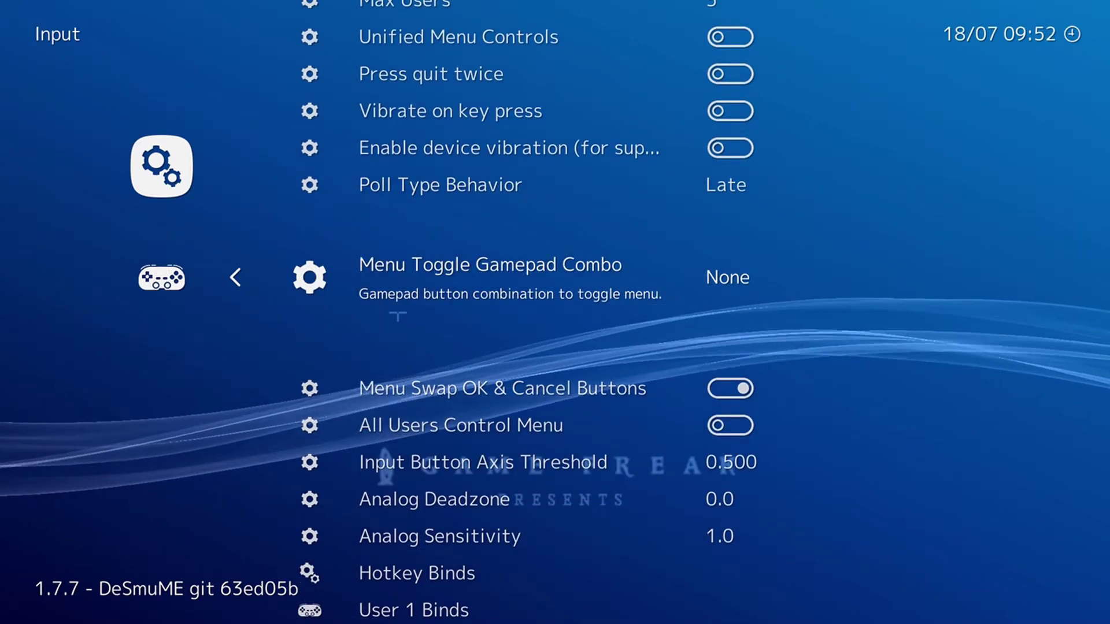
{"action": "key", "text": "Return"}
{"action": "key", "text": "Down"}
{"action": "key", "text": "Down"}
{"action": "key", "text": "Down"}
{"action": "key", "text": "Down"}
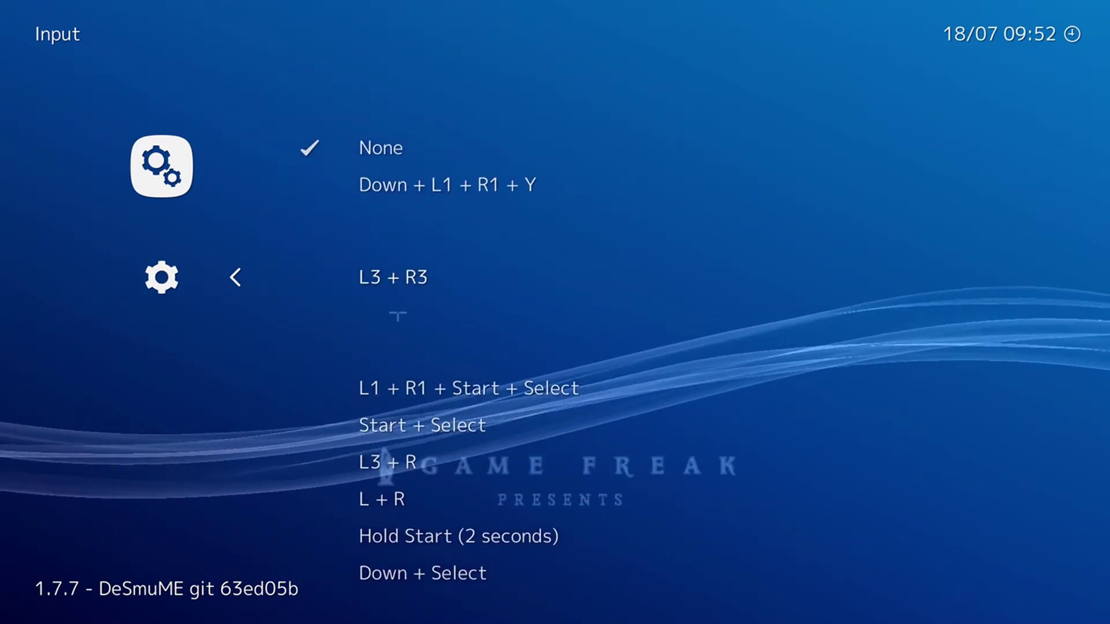
{"action": "key", "text": "Down"}
{"action": "key", "text": "Down"}
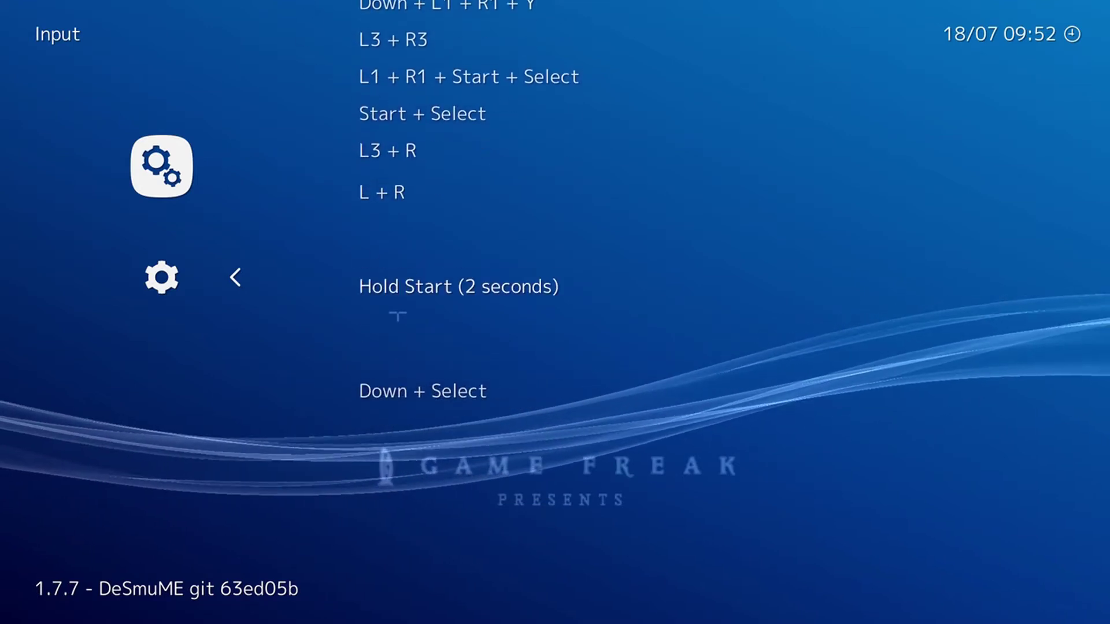
{"action": "key", "text": "Return"}
{"action": "key", "text": "Down"}
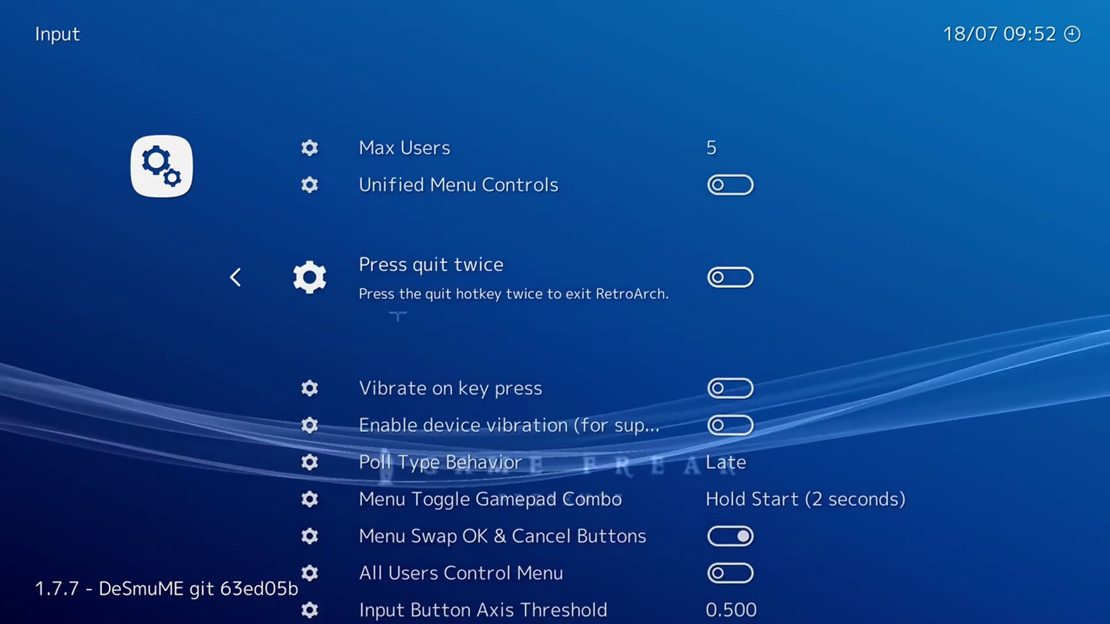
Leave the Input settings and look through the other settings categories down to Achievements
{"action": "key", "text": "BackSpace"}
{"action": "key", "text": "Down"}
{"action": "key", "text": "Down"}
{"action": "key", "text": "Down"}
{"action": "key", "text": "Down"}
{"action": "key", "text": "Down"}
{"action": "key", "text": "Down"}
{"action": "key", "text": "Down"}
{"action": "key", "text": "Down"}
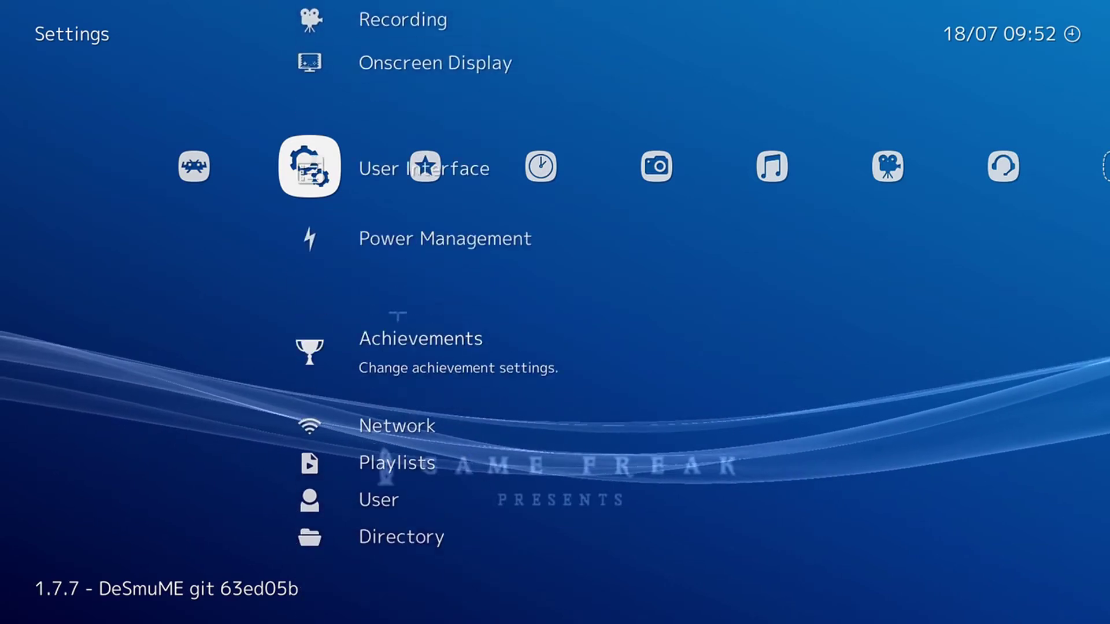
Return to RetroArch's main menu and open the Quick Menu for the running game
{"action": "key", "text": "Left"}
{"action": "key", "text": "Down"}
{"action": "key", "text": "Up"}
{"action": "key", "text": "Return"}
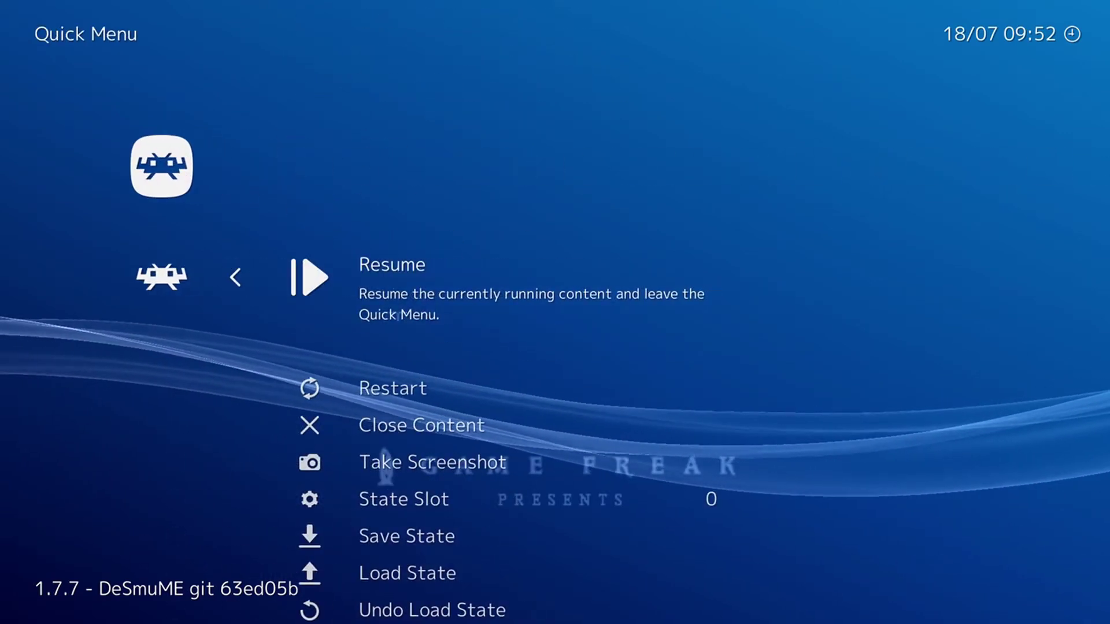